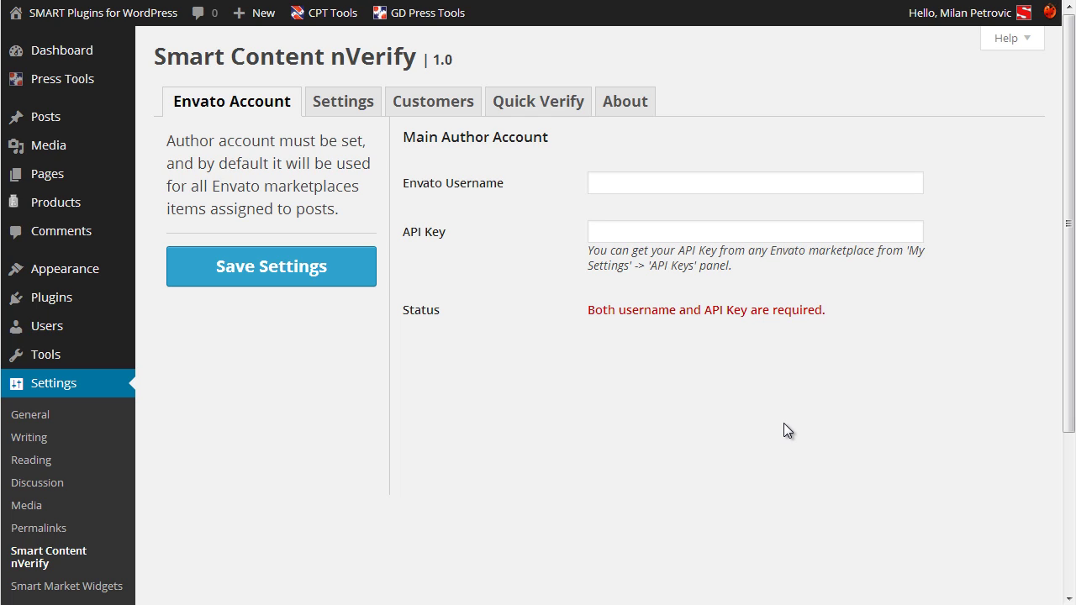
Save the Envato account username and pasted API key, then view the plugin's Settings tab.
{"action": "left_click", "coordinate": [634, 181]}
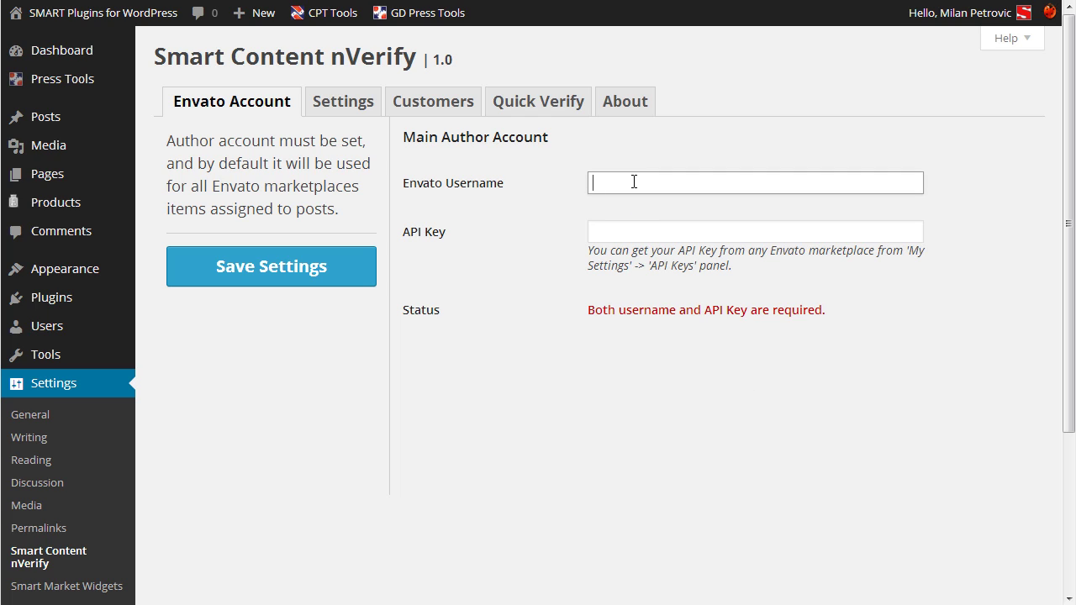
{"action": "type", "text": "GDragoN"}
{"action": "key", "text": "Tab"}
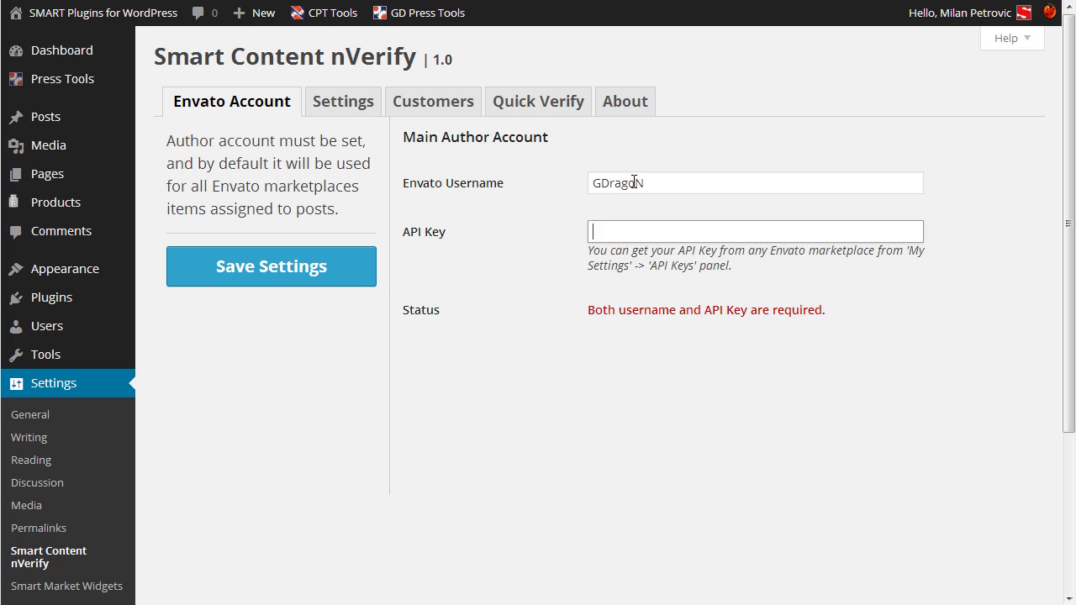
{"action": "key", "text": "ctrl+v"}
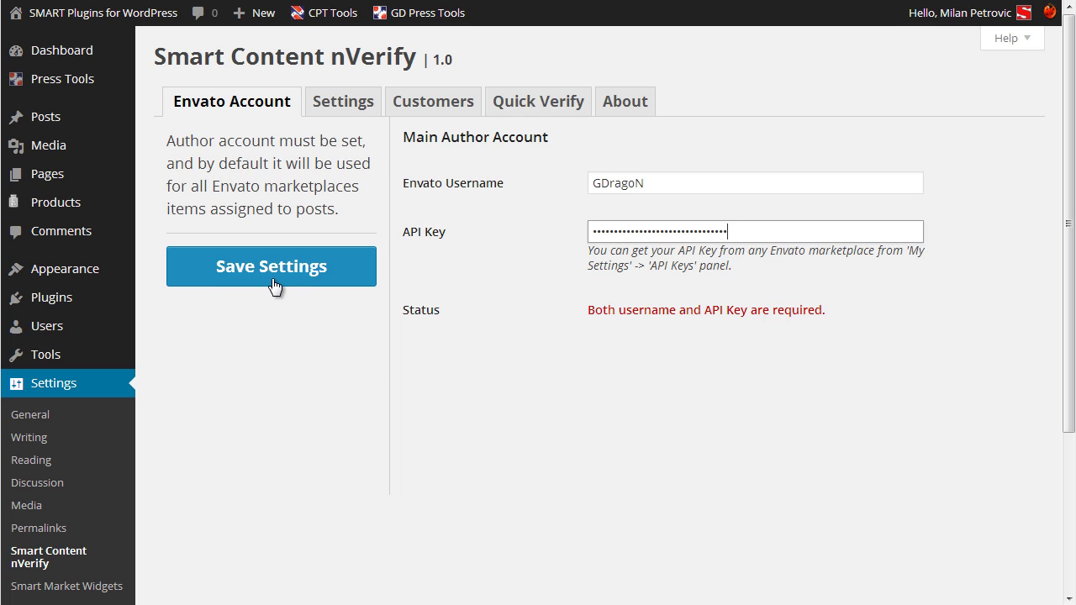
{"action": "left_click", "coordinate": [276, 283]}
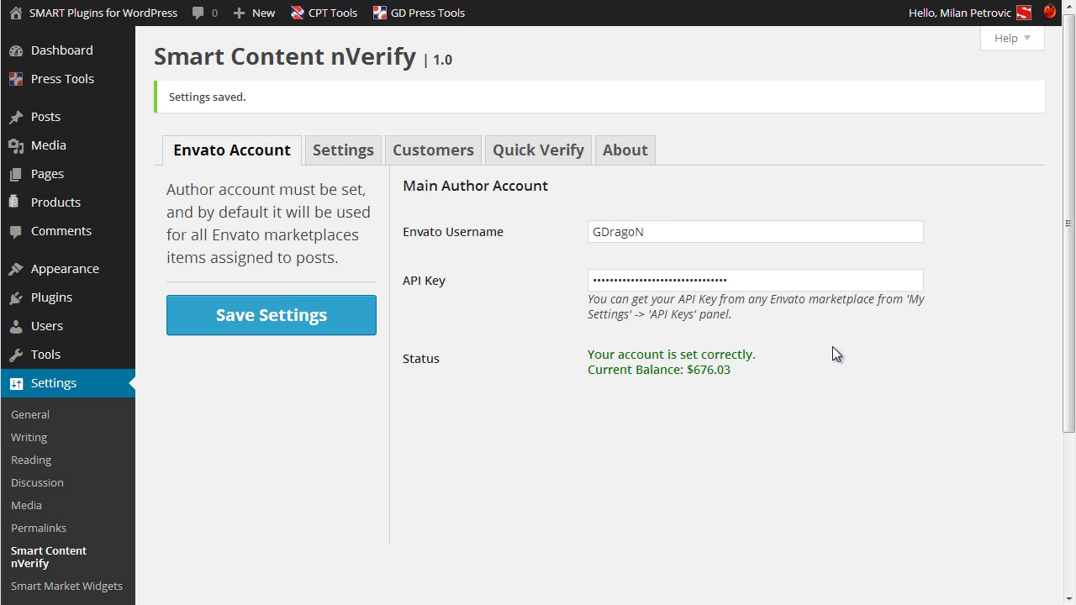
{"action": "left_click", "coordinate": [336, 152]}
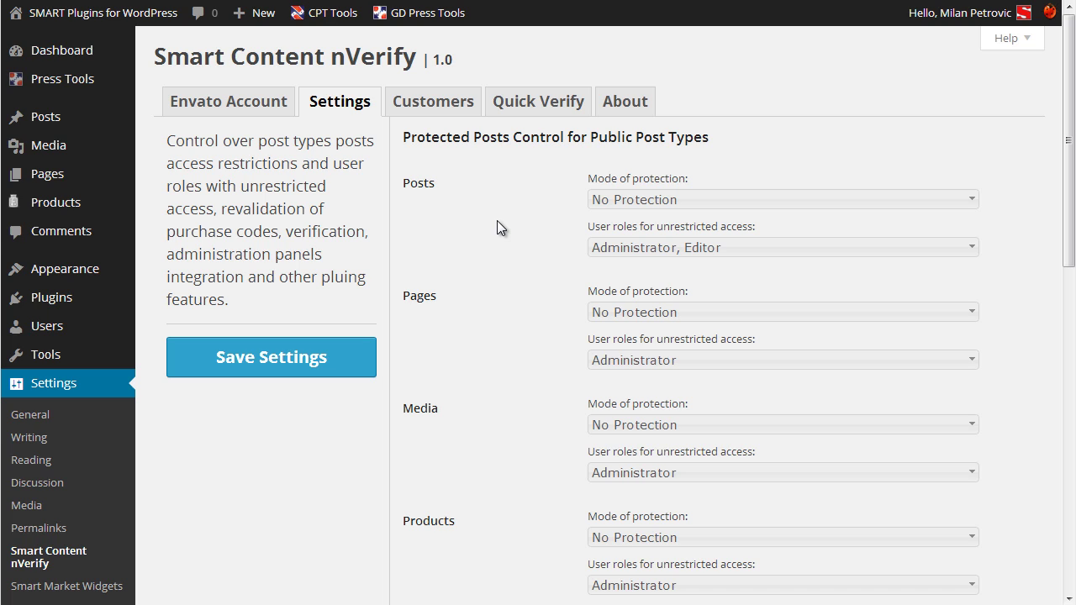
Set the Posts mode of protection to 'Protect content, comments and comment form, show excerpt'.
{"action": "scroll", "coordinate": [497, 220], "scroll_direction": "down", "scroll_amount": 1}
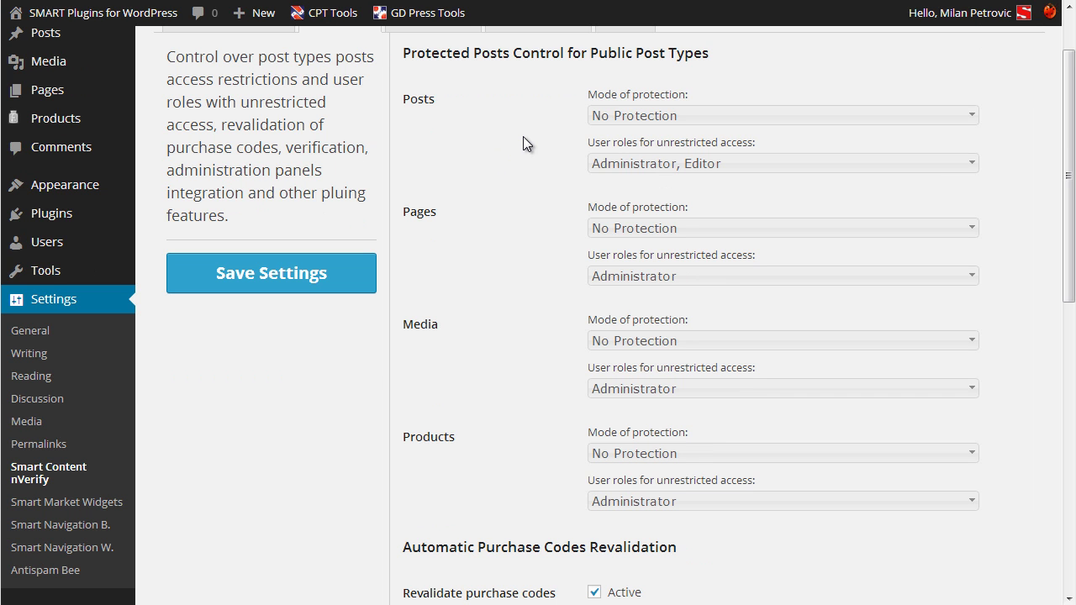
{"action": "left_click", "coordinate": [705, 114]}
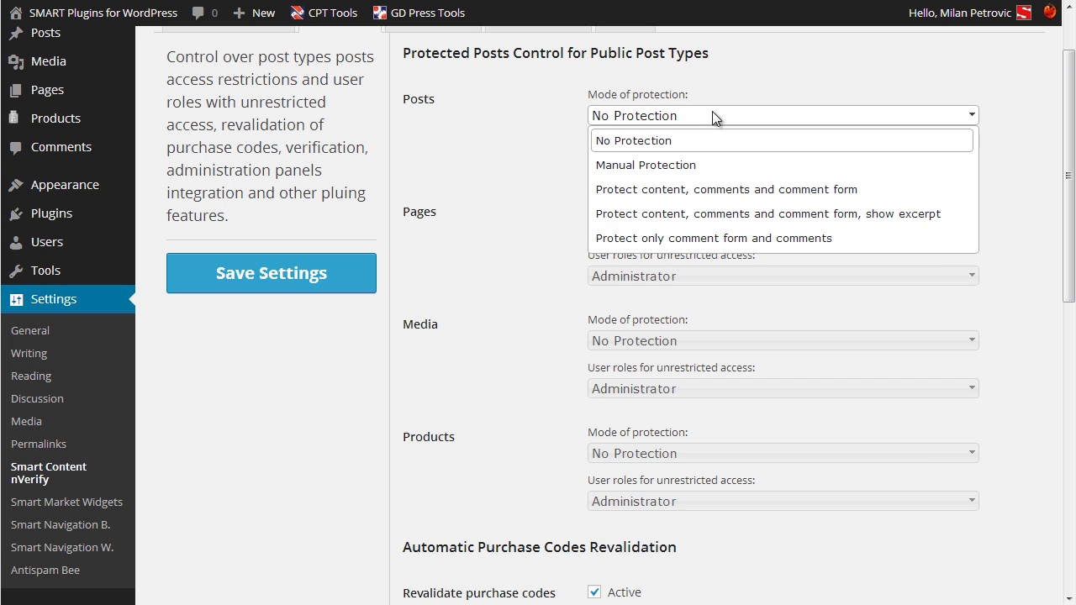
{"action": "left_click", "coordinate": [1000, 99]}
{"action": "left_click", "coordinate": [796, 161]}
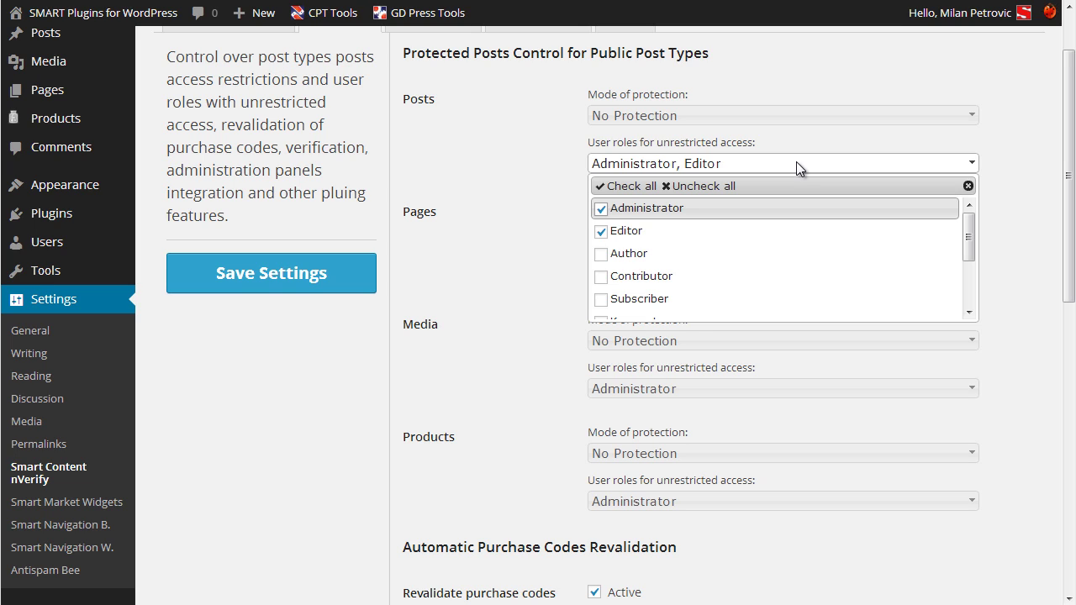
{"action": "left_click", "coordinate": [521, 150]}
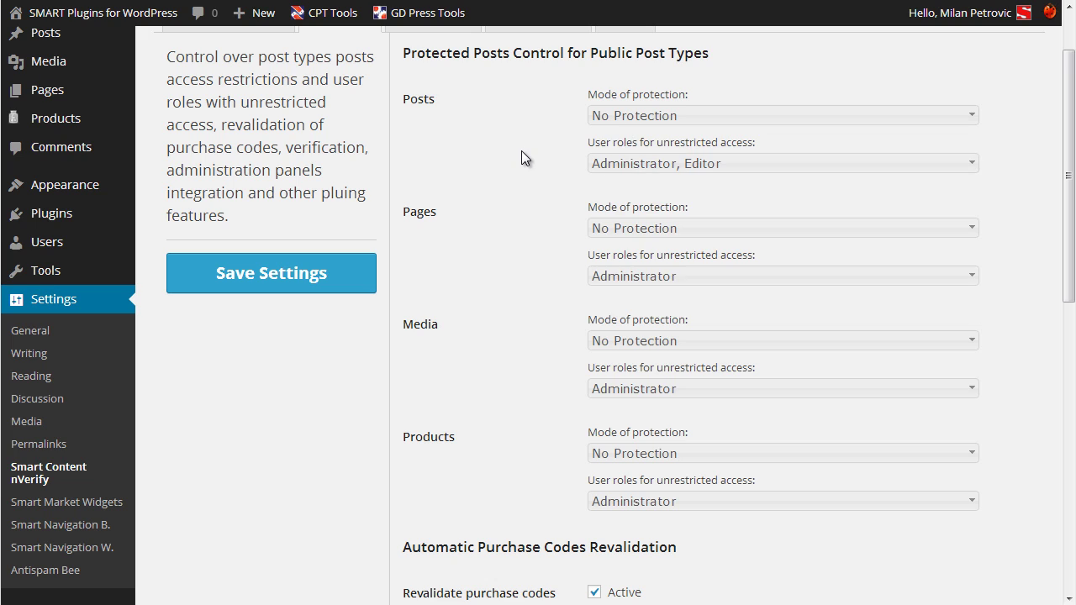
{"action": "left_click", "coordinate": [658, 118]}
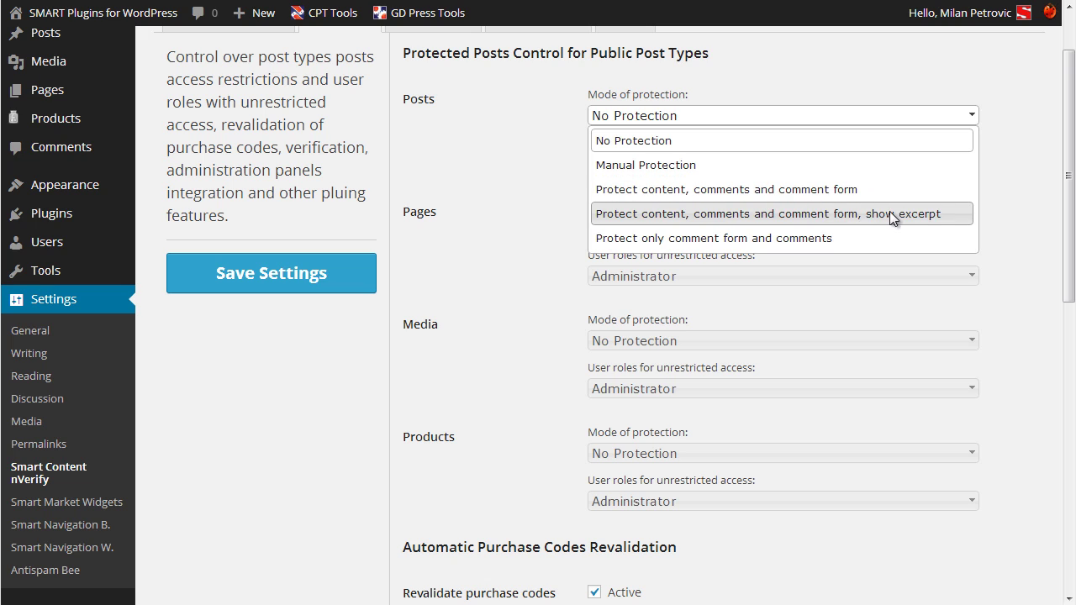
{"action": "left_click", "coordinate": [934, 213]}
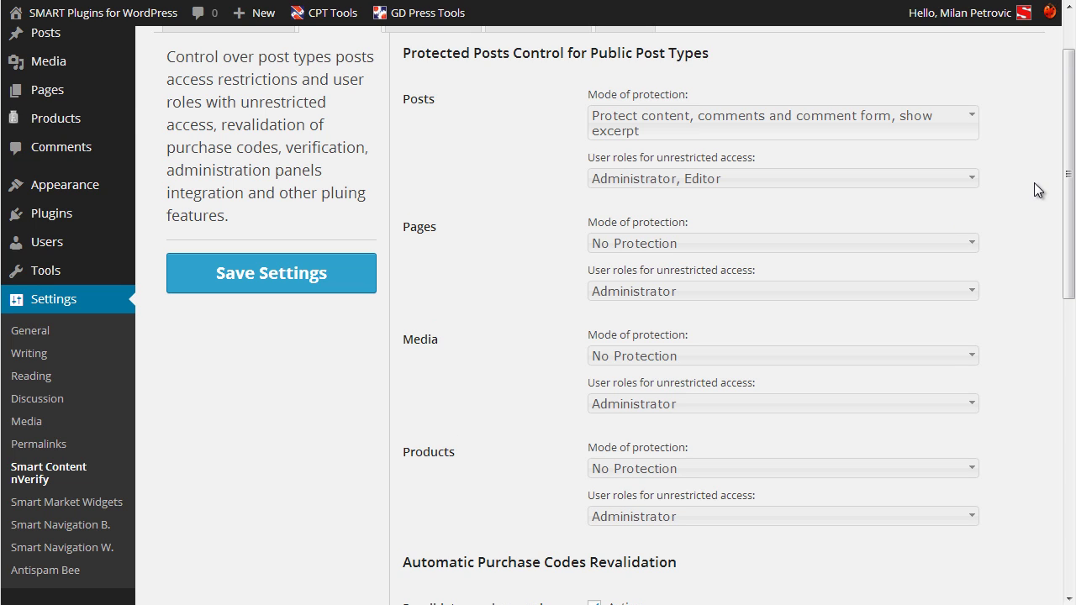
Review the remaining options, including the 7-day revalidation period, and save the plugin settings.
{"action": "scroll", "coordinate": [1034, 183], "scroll_direction": "down", "scroll_amount": 5}
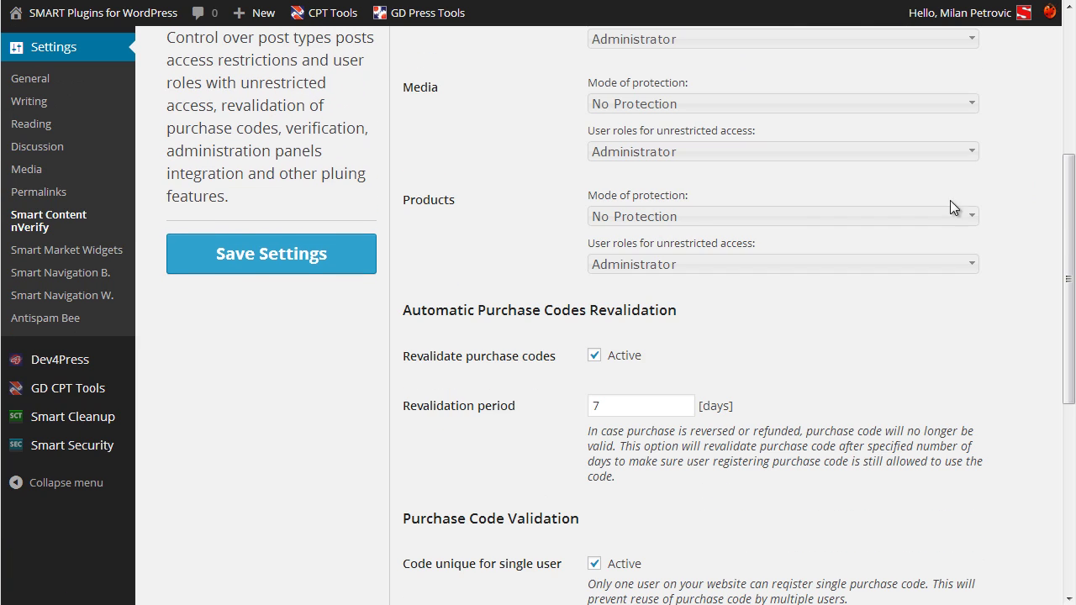
{"action": "scroll", "coordinate": [553, 366], "scroll_direction": "down", "scroll_amount": 3}
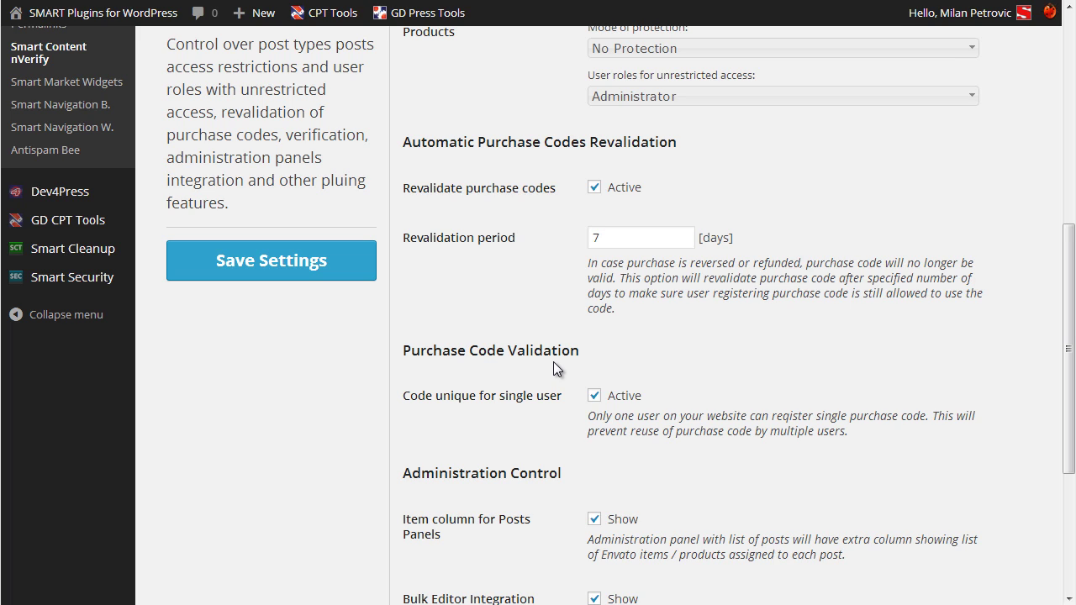
{"action": "left_click", "coordinate": [659, 239]}
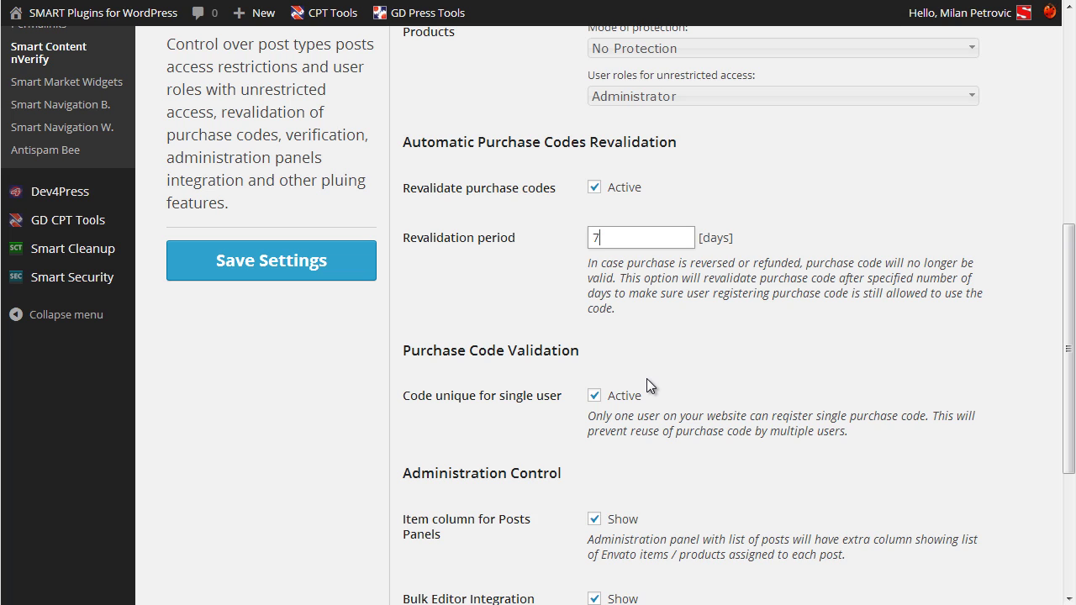
{"action": "scroll", "coordinate": [646, 378], "scroll_direction": "down", "scroll_amount": 2}
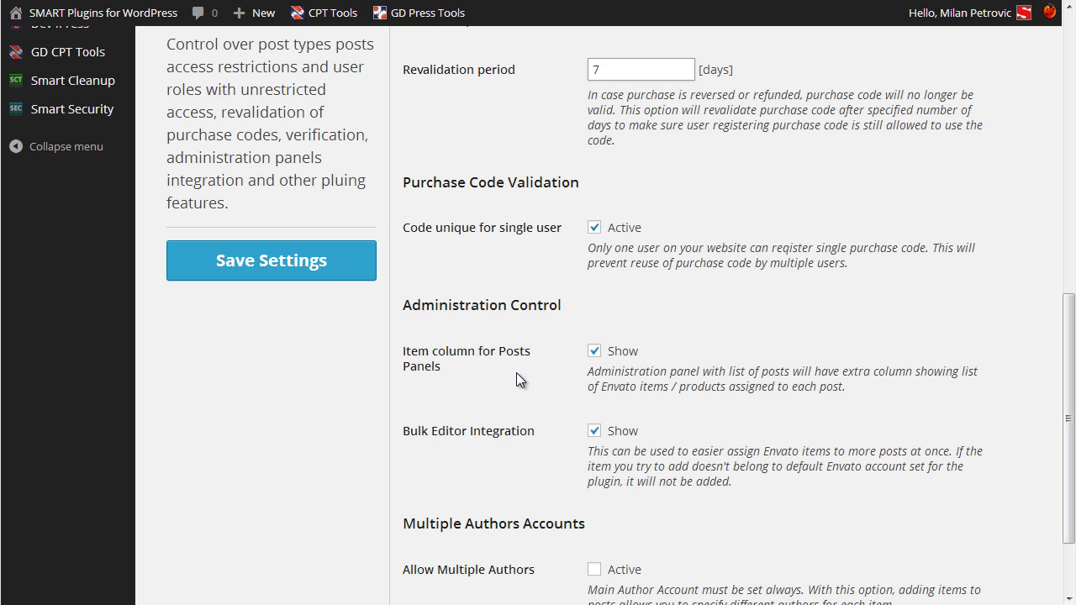
{"action": "scroll", "coordinate": [517, 380], "scroll_direction": "up", "scroll_amount": 8}
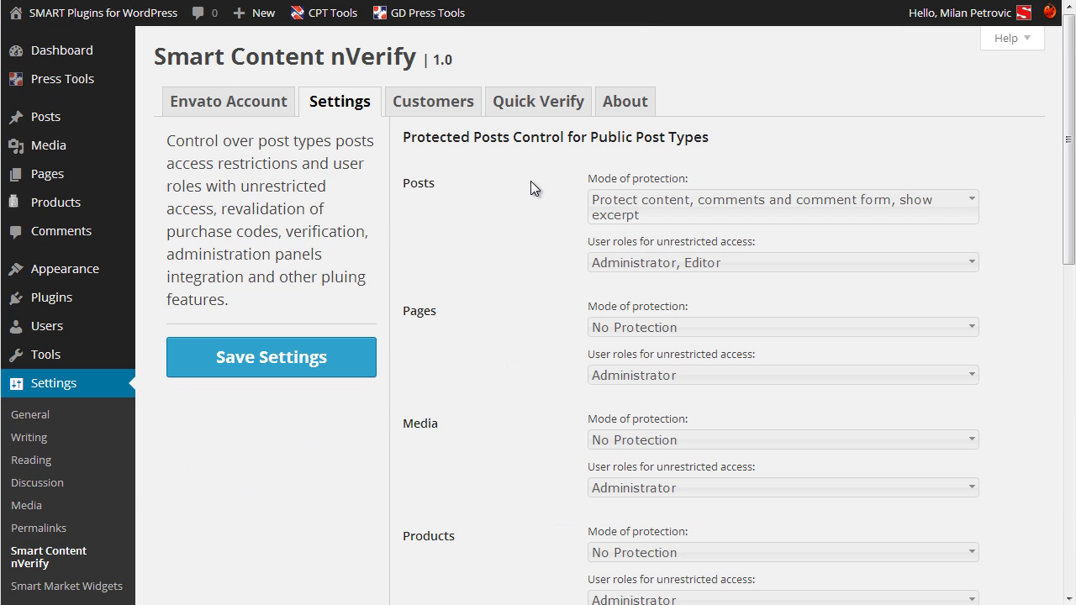
{"action": "scroll", "coordinate": [513, 265], "scroll_direction": "down", "scroll_amount": 5}
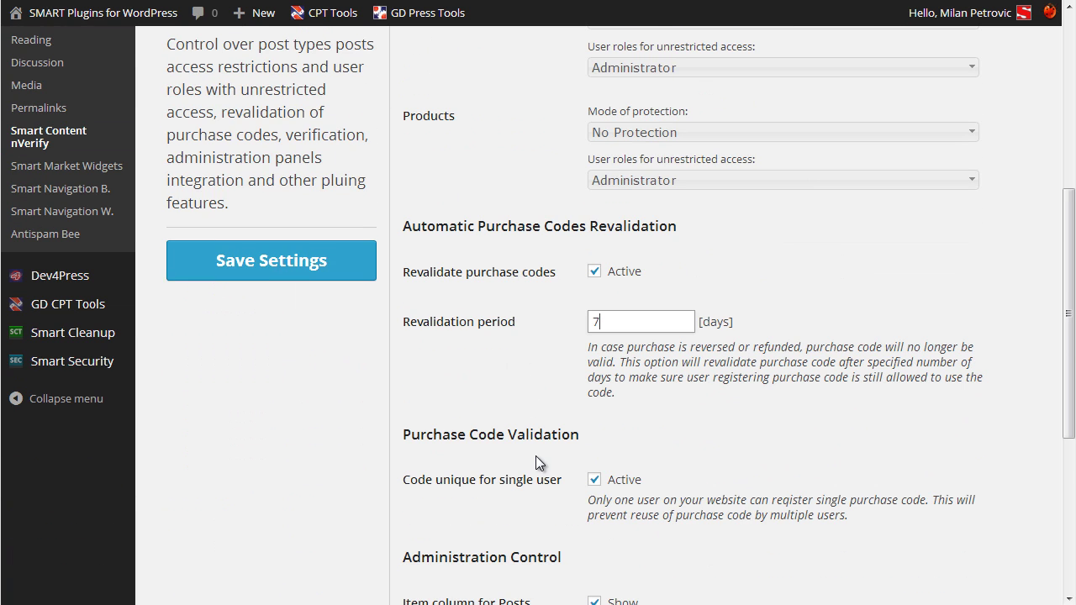
{"action": "scroll", "coordinate": [535, 456], "scroll_direction": "down", "scroll_amount": 3}
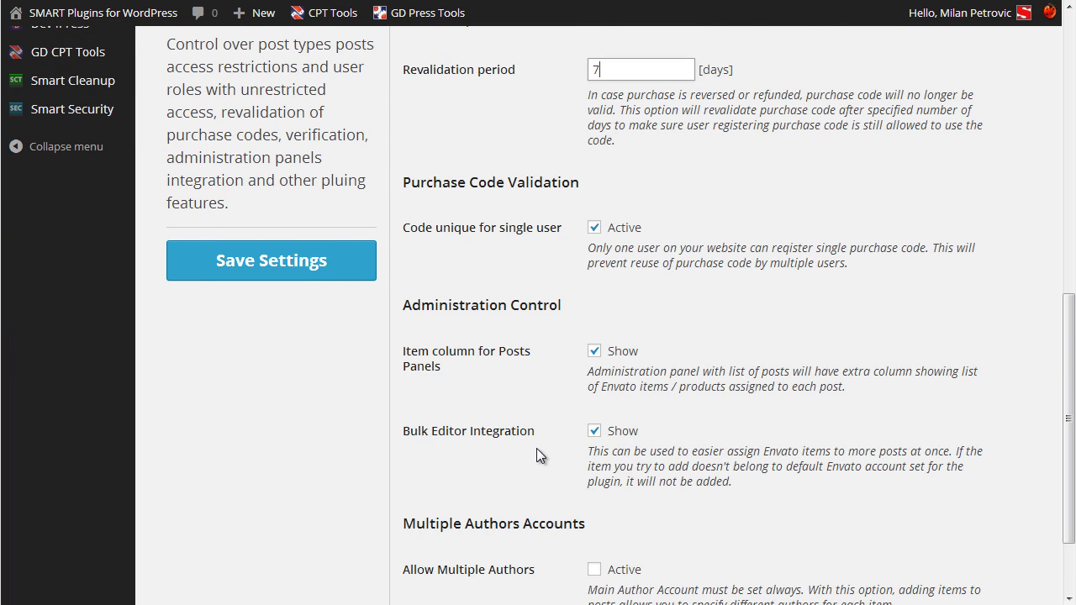
{"action": "scroll", "coordinate": [538, 454], "scroll_direction": "down", "scroll_amount": 2}
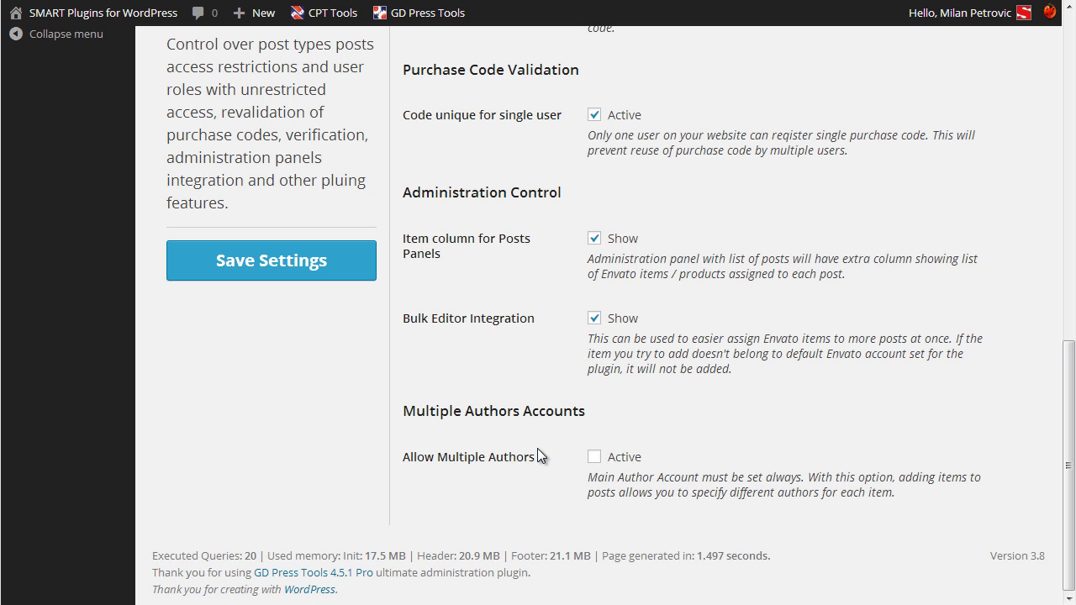
{"action": "scroll", "coordinate": [537, 448], "scroll_direction": "up", "scroll_amount": 10}
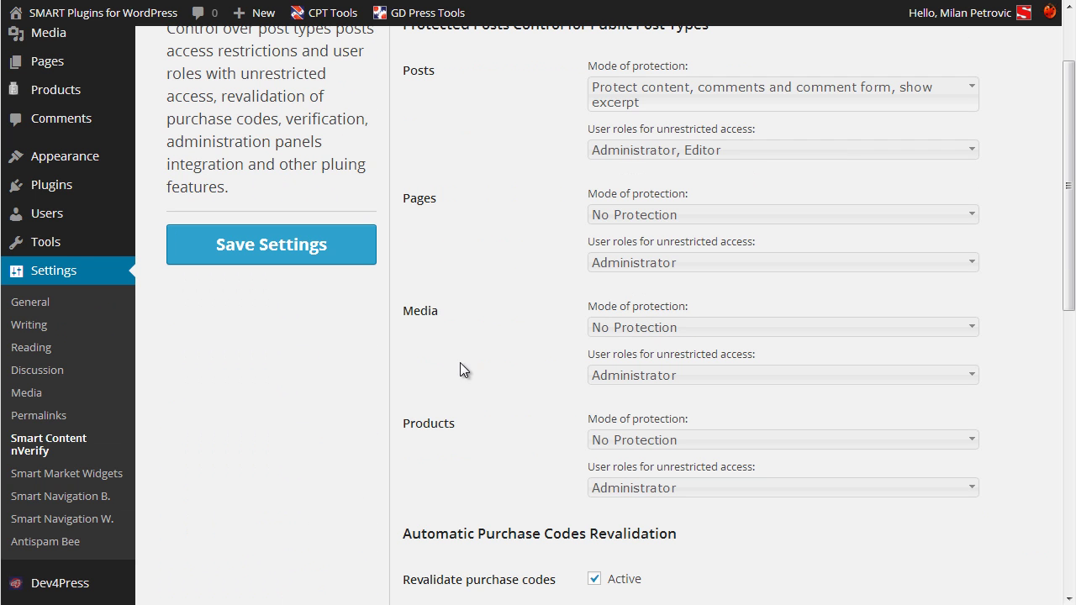
{"action": "left_click", "coordinate": [294, 256]}
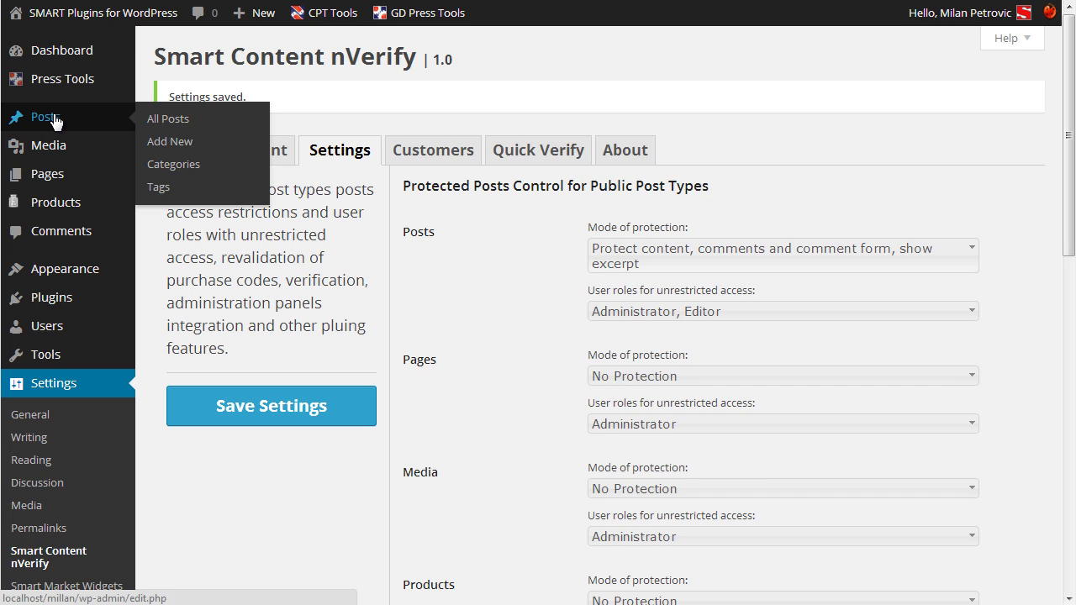
{"action": "left_click", "coordinate": [21, 118]}
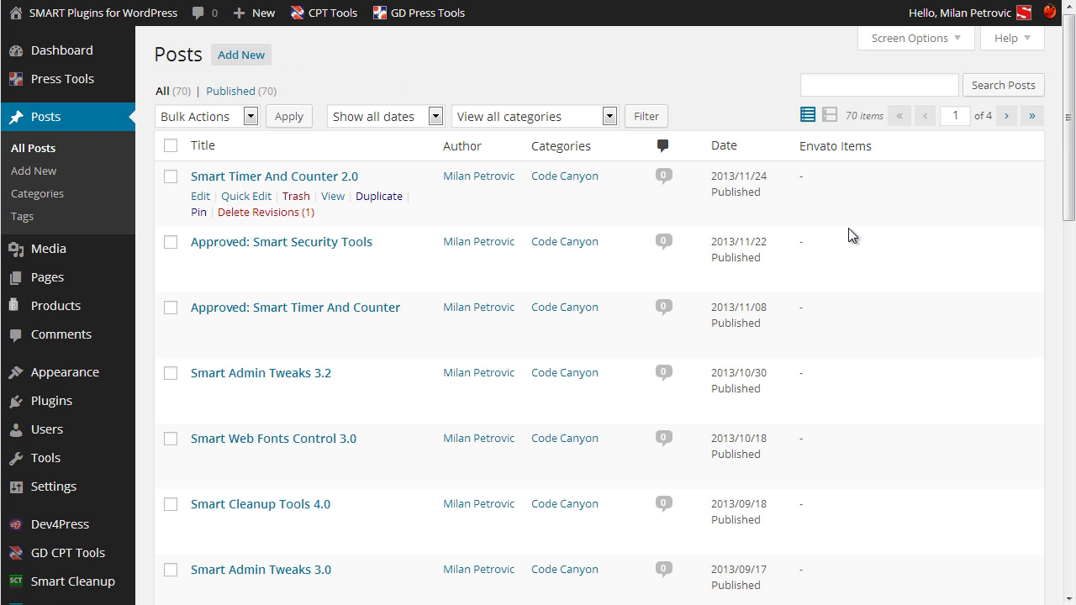
Filter All Posts by the Tutorials category, leaving 7 posts.
{"action": "mouse_move", "coordinate": [848, 236]}
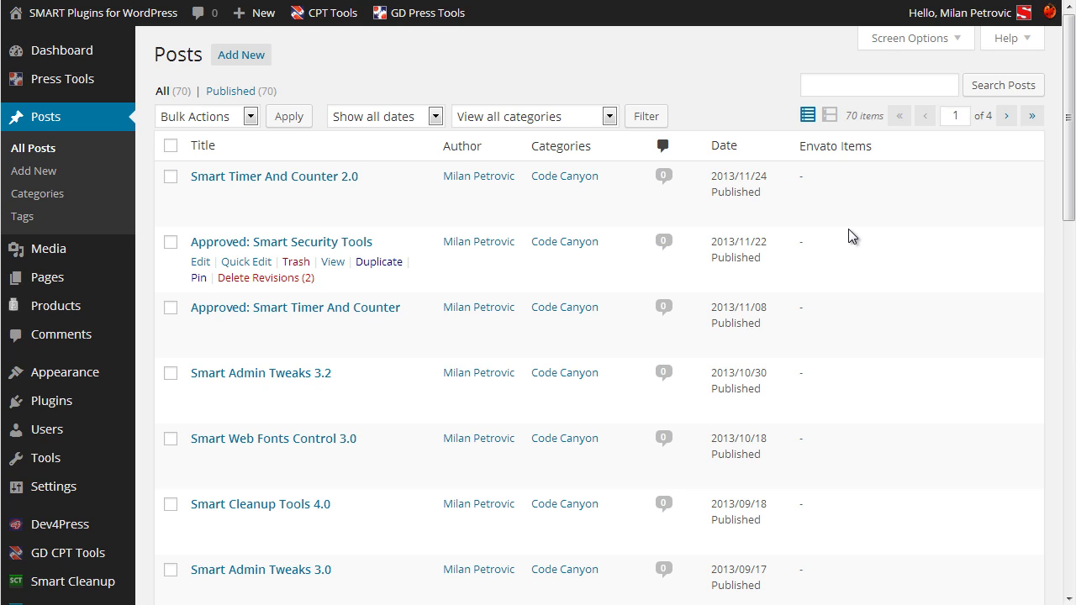
{"action": "left_click", "coordinate": [530, 116]}
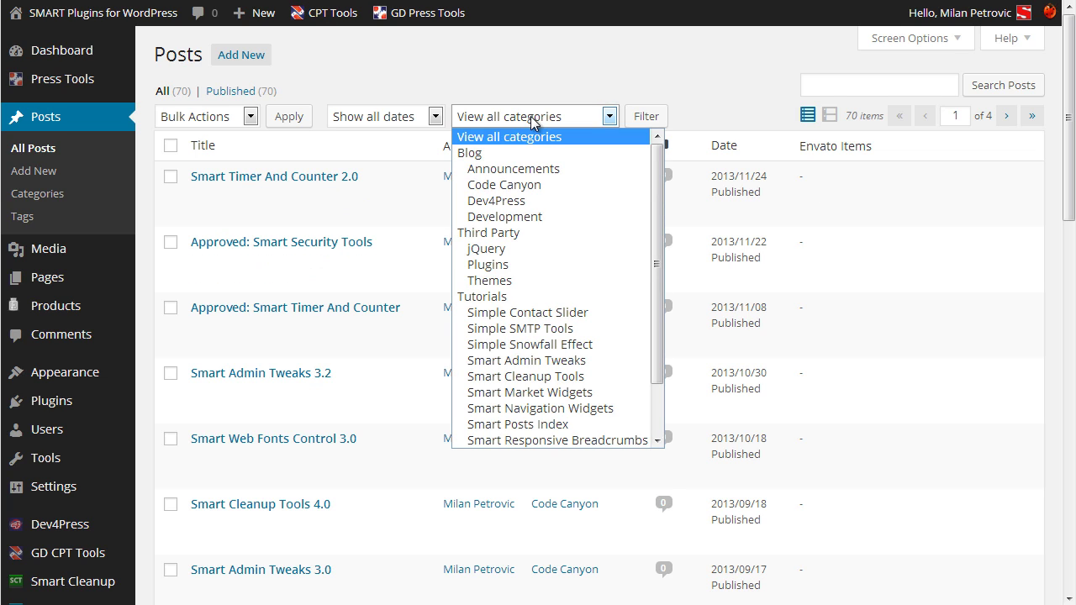
{"action": "left_click", "coordinate": [529, 296]}
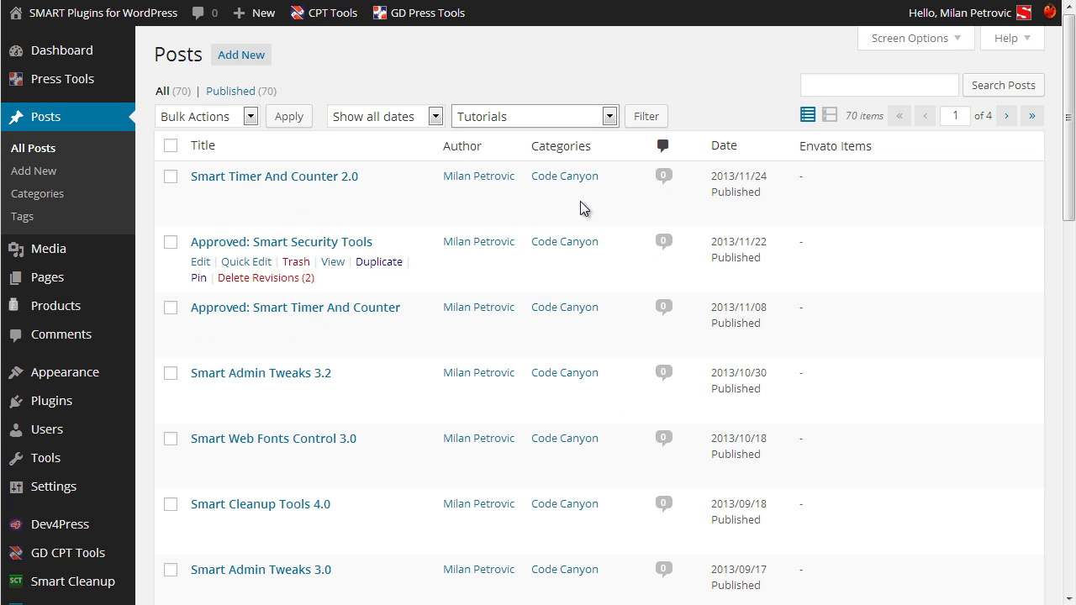
{"action": "left_click", "coordinate": [644, 116]}
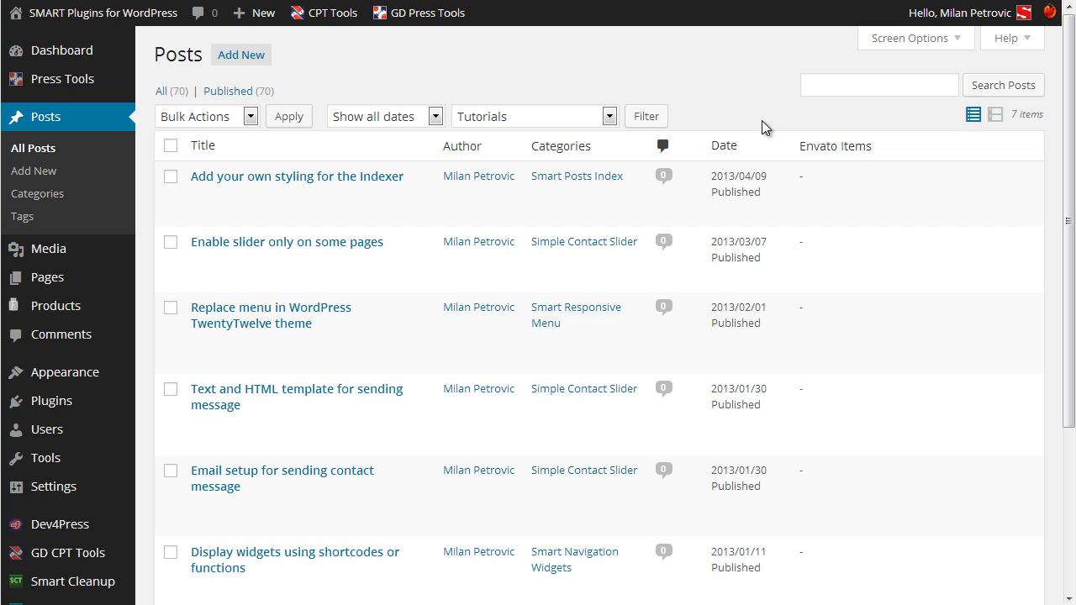
{"action": "mouse_move", "coordinate": [989, 313]}
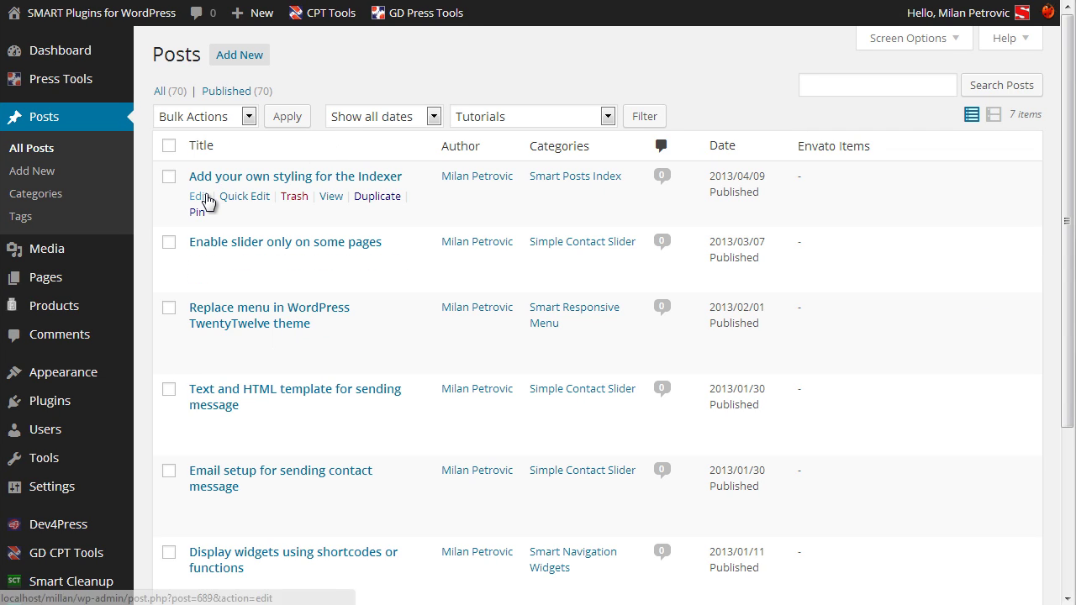
Open the 'Add your own styling for the Indexer' post, add product ID entries, then return to All Posts.
{"action": "left_click", "coordinate": [208, 201]}
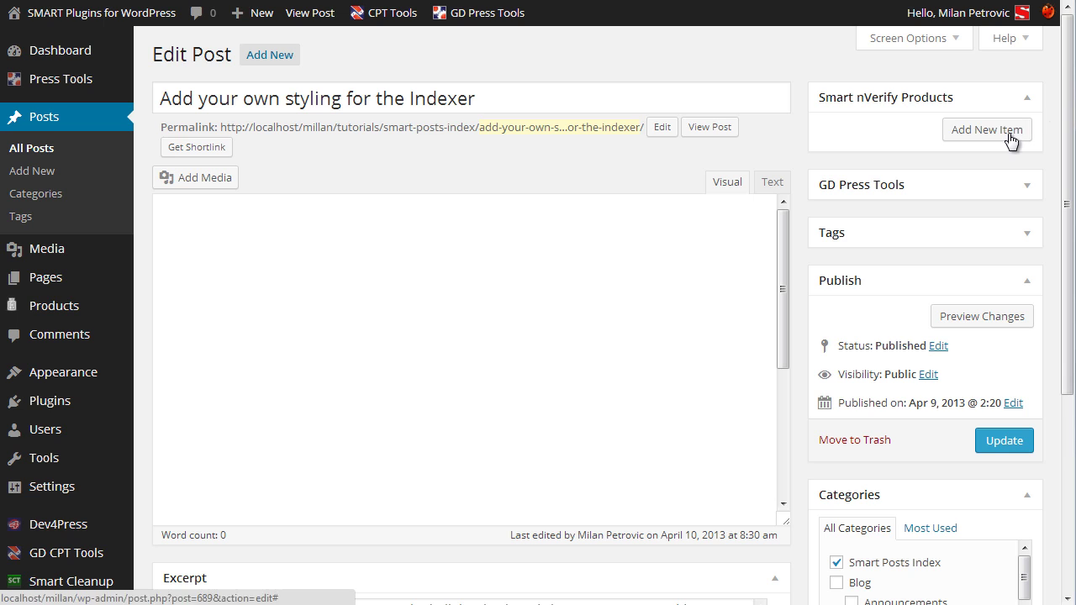
{"action": "left_click", "coordinate": [1007, 134]}
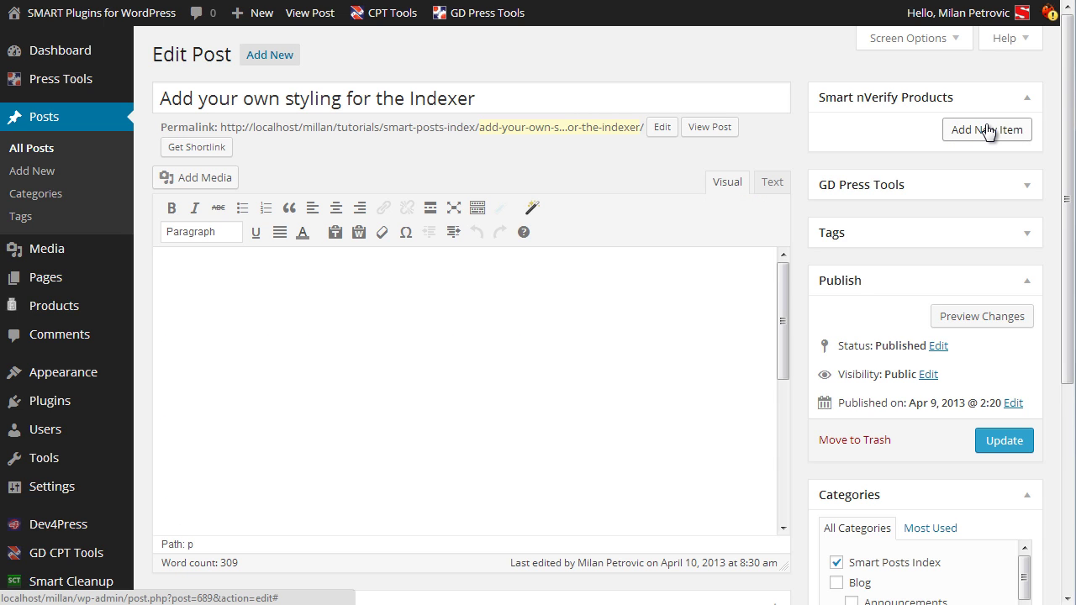
{"action": "left_click", "coordinate": [988, 132]}
{"action": "left_click", "coordinate": [971, 168]}
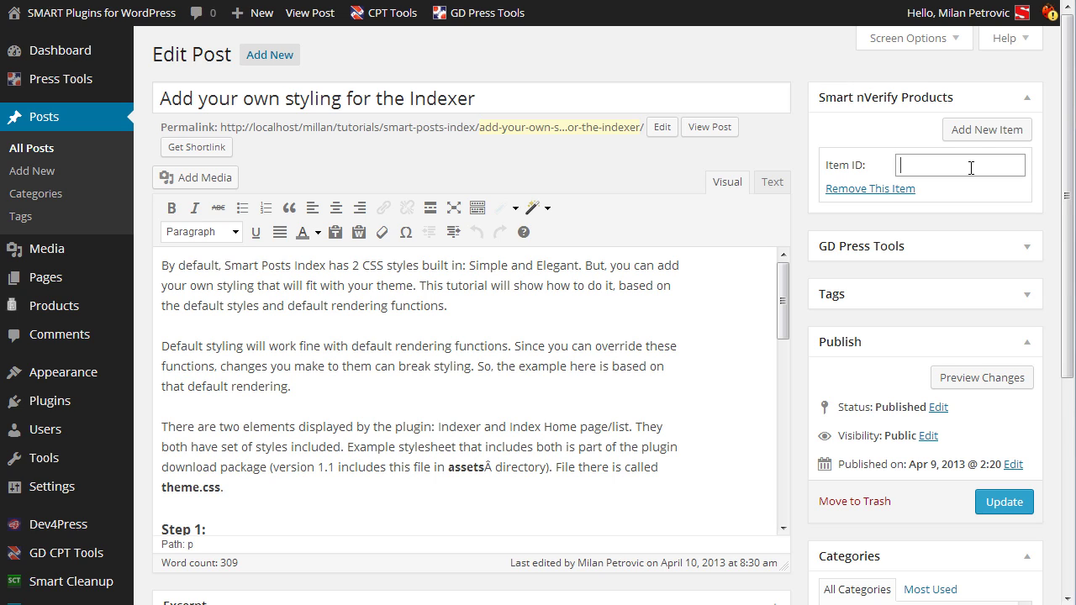
{"action": "left_click", "coordinate": [976, 132]}
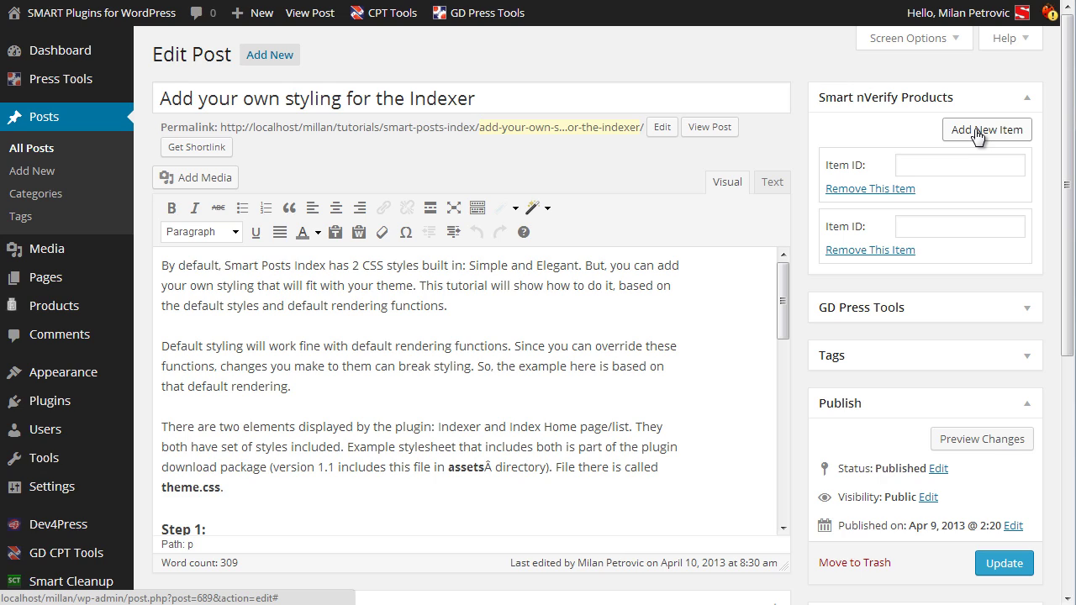
{"action": "left_click", "coordinate": [38, 148]}
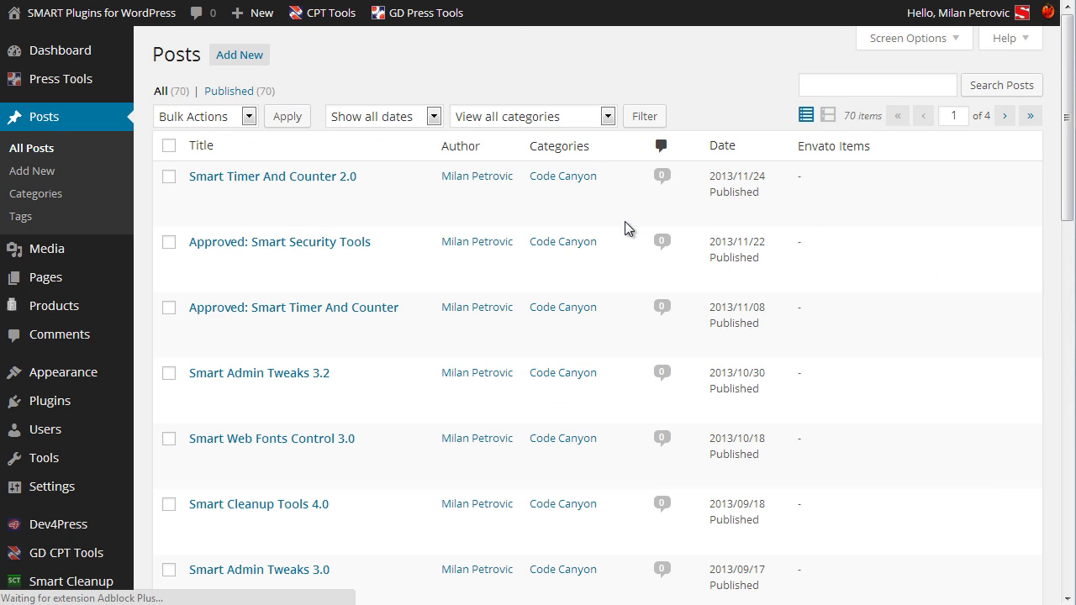
Filter the Posts list by Tutorials again, showing 7 posts led by the Indexer styling post.
{"action": "mouse_move", "coordinate": [625, 218]}
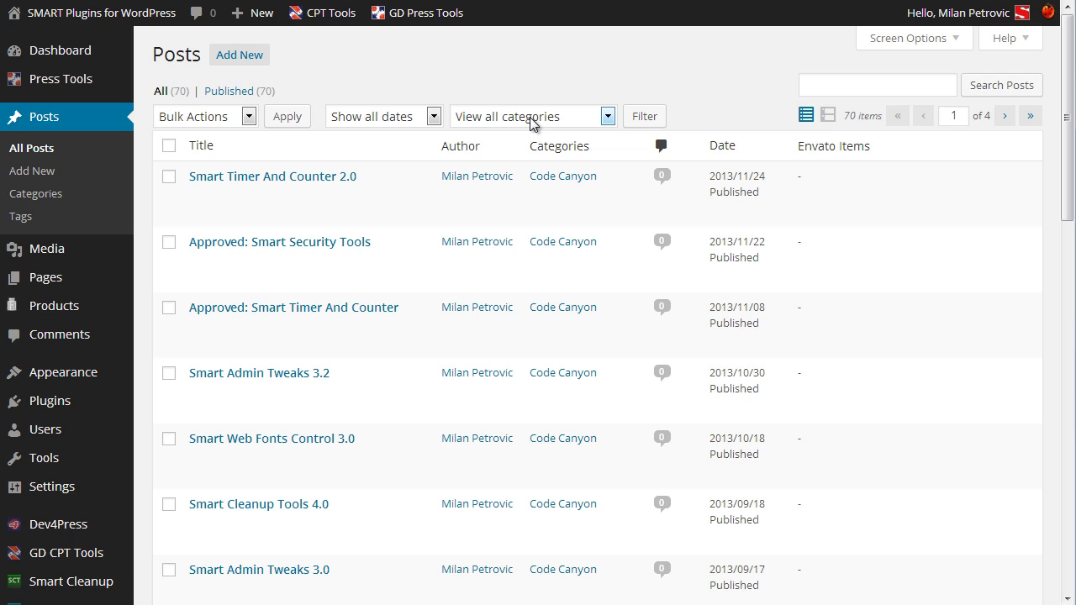
{"action": "mouse_move", "coordinate": [542, 263]}
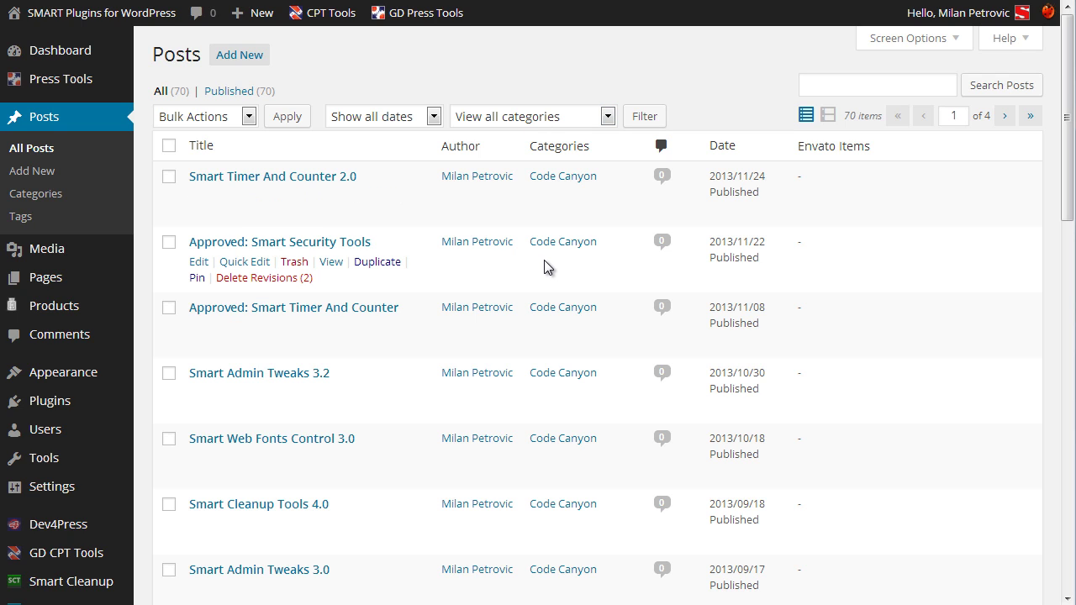
{"action": "left_click", "coordinate": [536, 114]}
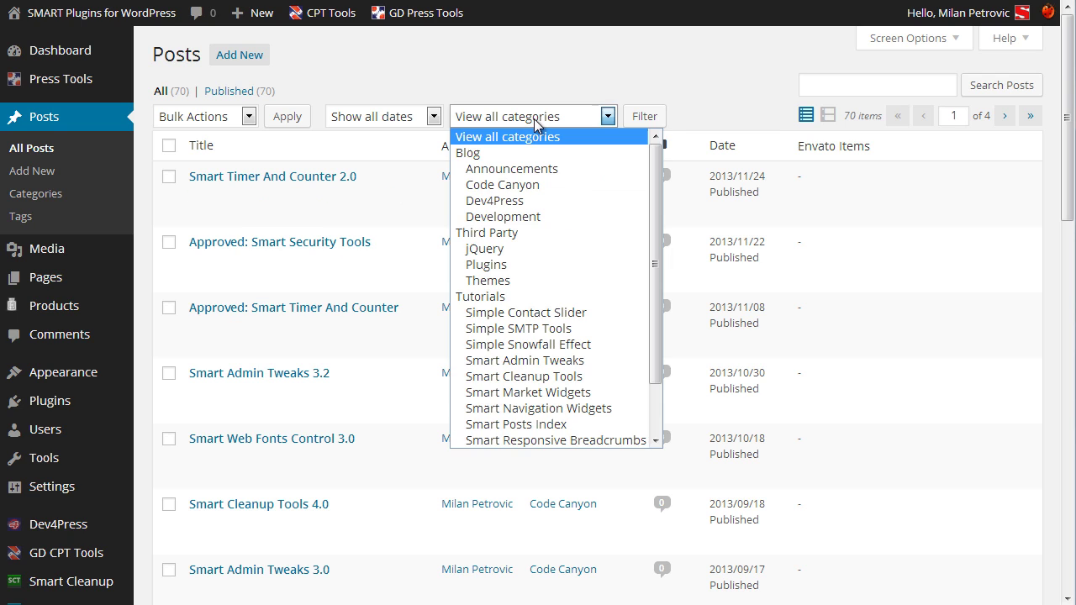
{"action": "left_click", "coordinate": [526, 296]}
{"action": "left_click", "coordinate": [644, 116]}
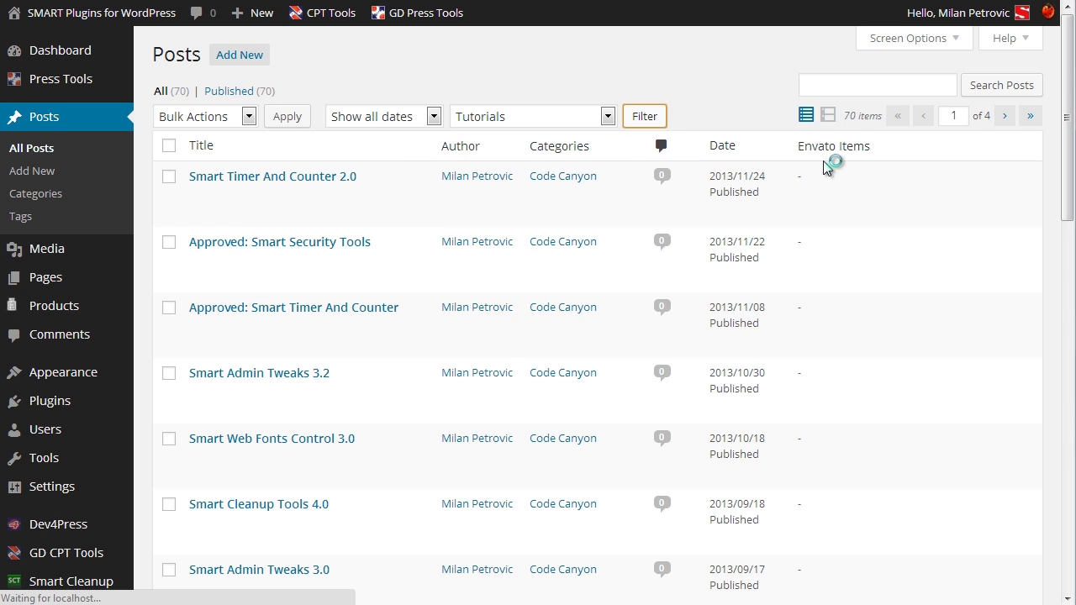
{"action": "mouse_move", "coordinate": [480, 216]}
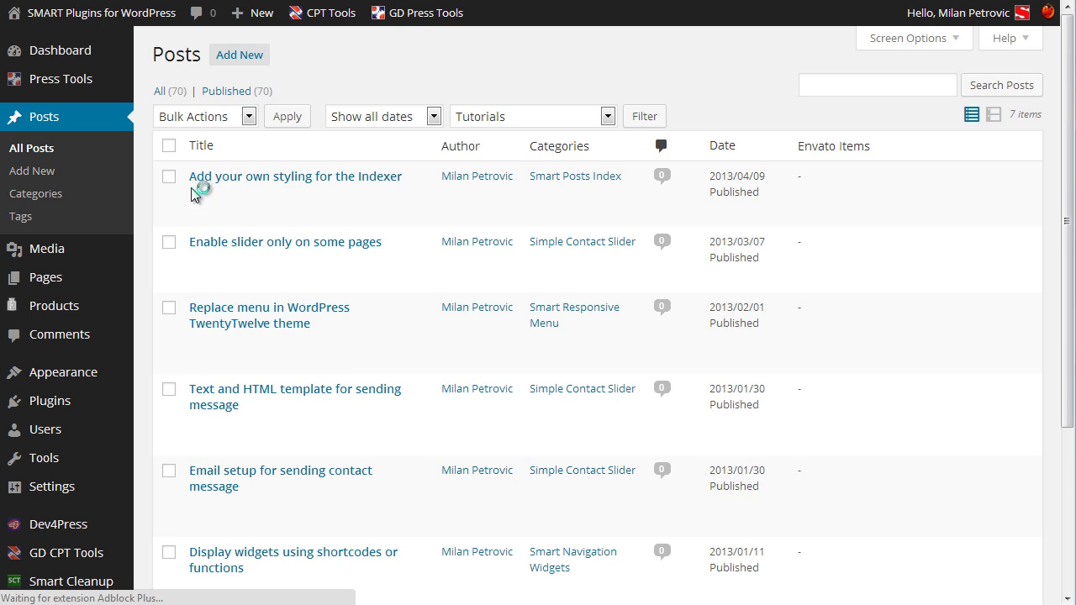
Select the four Tutorials posts, Indexer styling through Text and HTML template, for bulk editing.
{"action": "left_click", "coordinate": [168, 176]}
{"action": "left_click", "coordinate": [171, 244]}
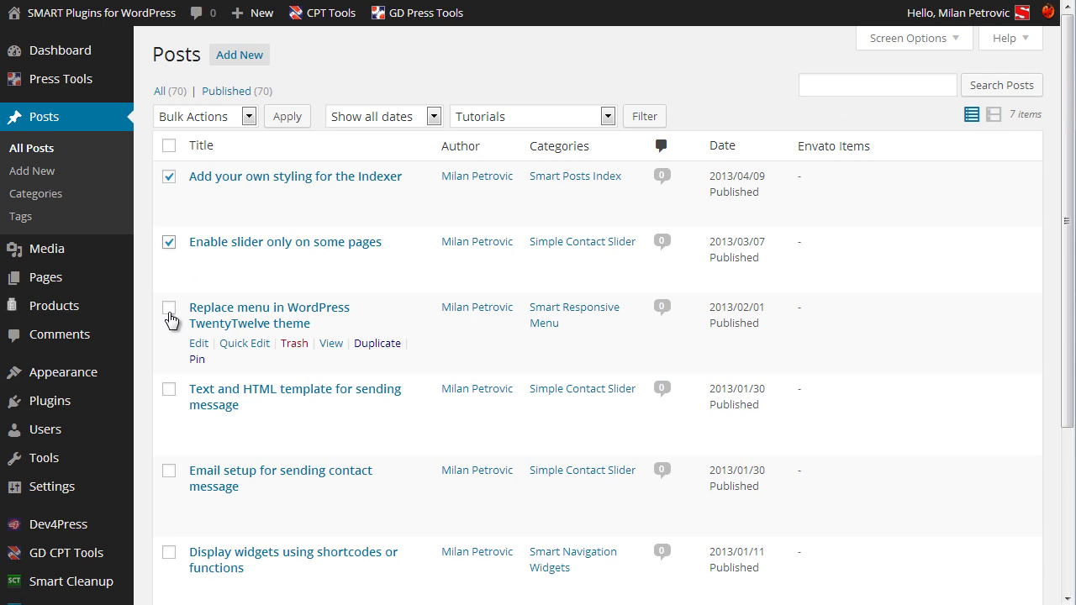
{"action": "left_click", "coordinate": [169, 308]}
{"action": "left_click", "coordinate": [169, 392]}
{"action": "left_click", "coordinate": [252, 116]}
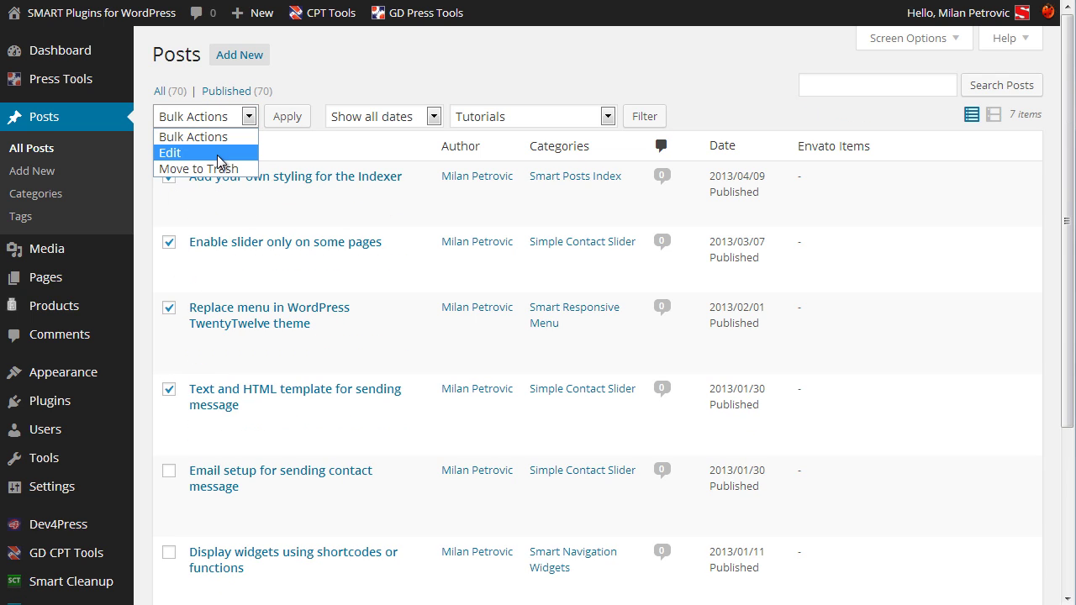
{"action": "left_click", "coordinate": [221, 156]}
{"action": "left_click", "coordinate": [284, 117]}
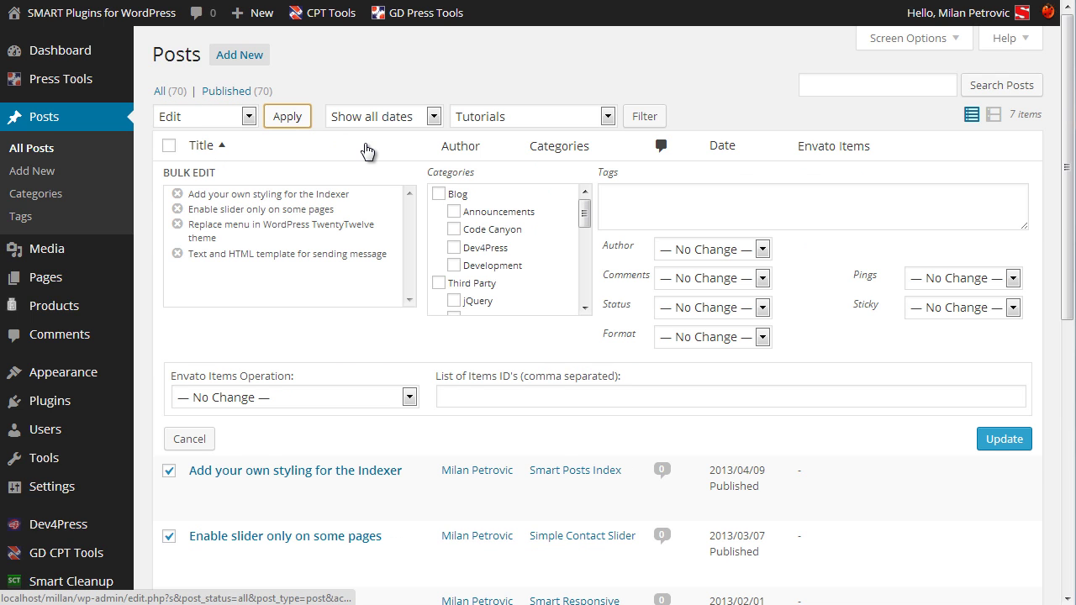
Append Envato items 4361646 and 4682519 to the four selected posts and update them.
{"action": "left_click", "coordinate": [312, 396]}
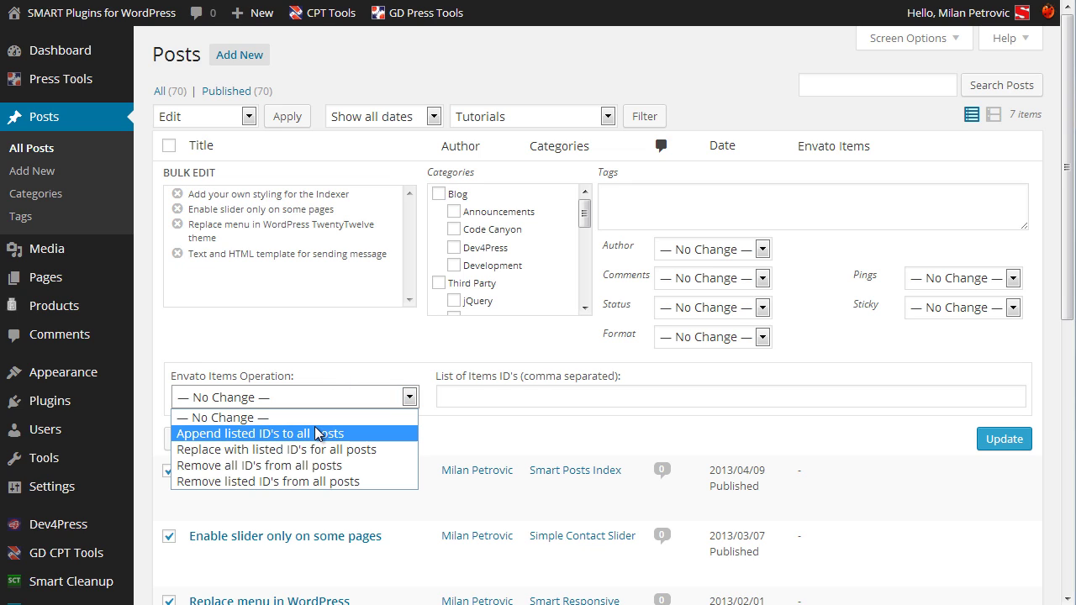
{"action": "left_click", "coordinate": [316, 432]}
{"action": "left_click", "coordinate": [510, 400]}
{"action": "type", "text": "4361646,4682519"}
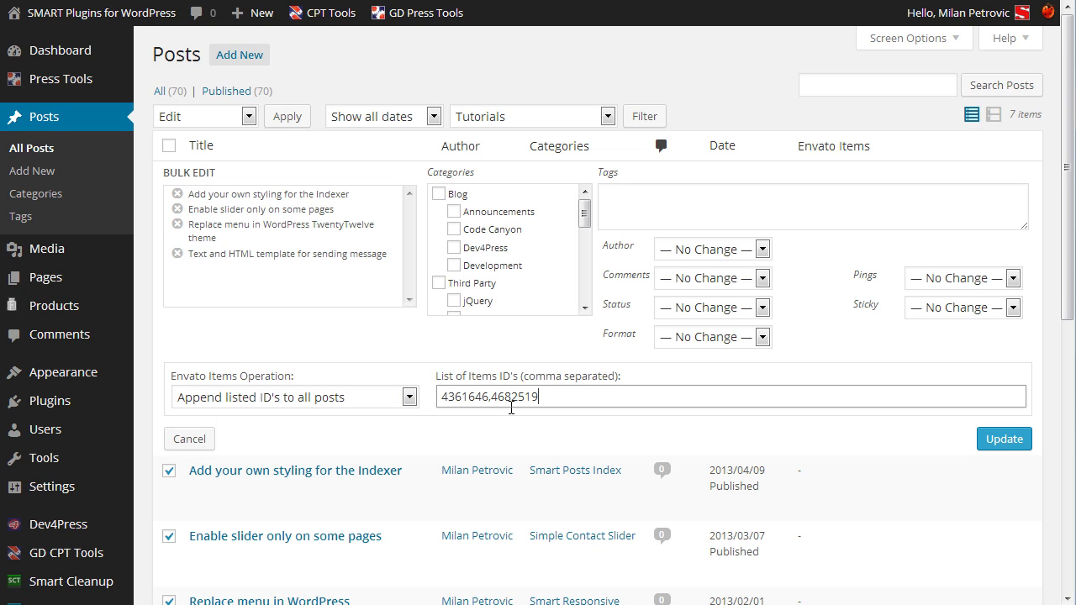
{"action": "left_click", "coordinate": [383, 400]}
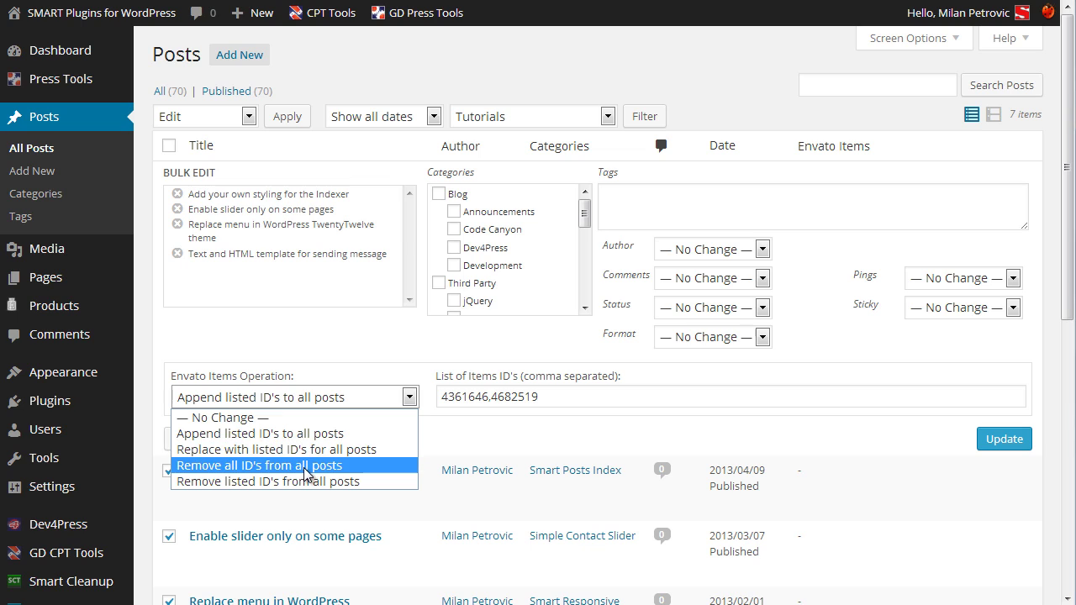
{"action": "left_click", "coordinate": [426, 414]}
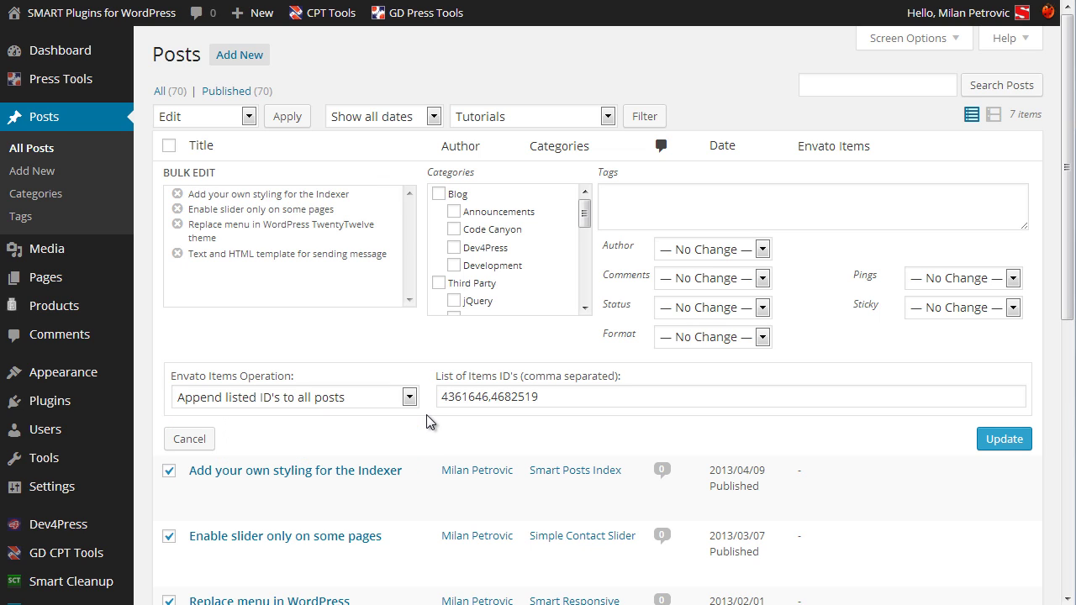
{"action": "left_click", "coordinate": [1000, 444]}
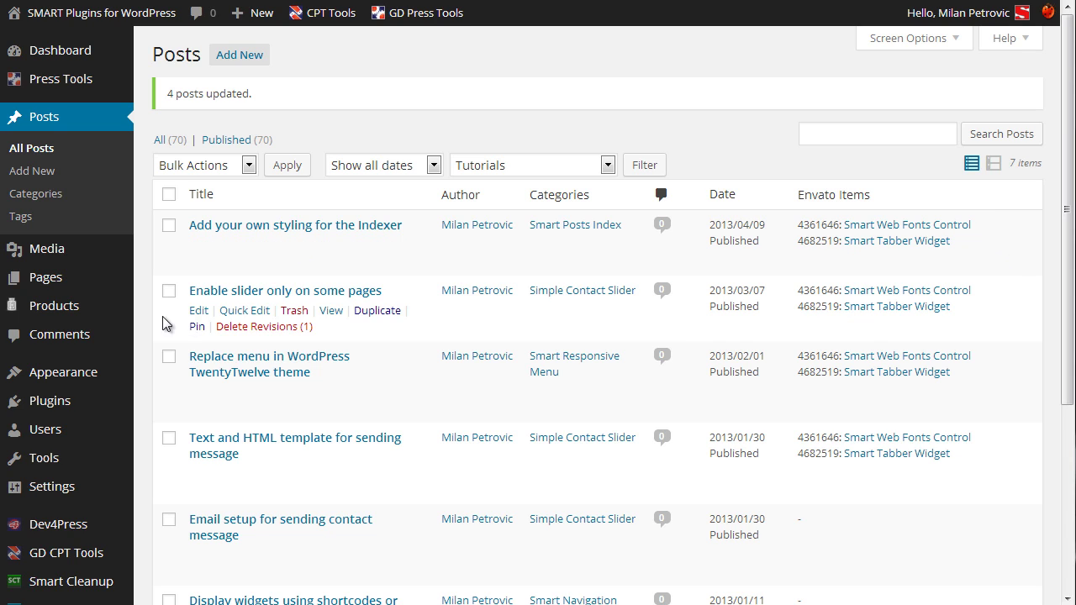
Remove item 4361646 from the Indexer styling post, keeping 4682519, and update the post.
{"action": "left_click", "coordinate": [169, 225]}
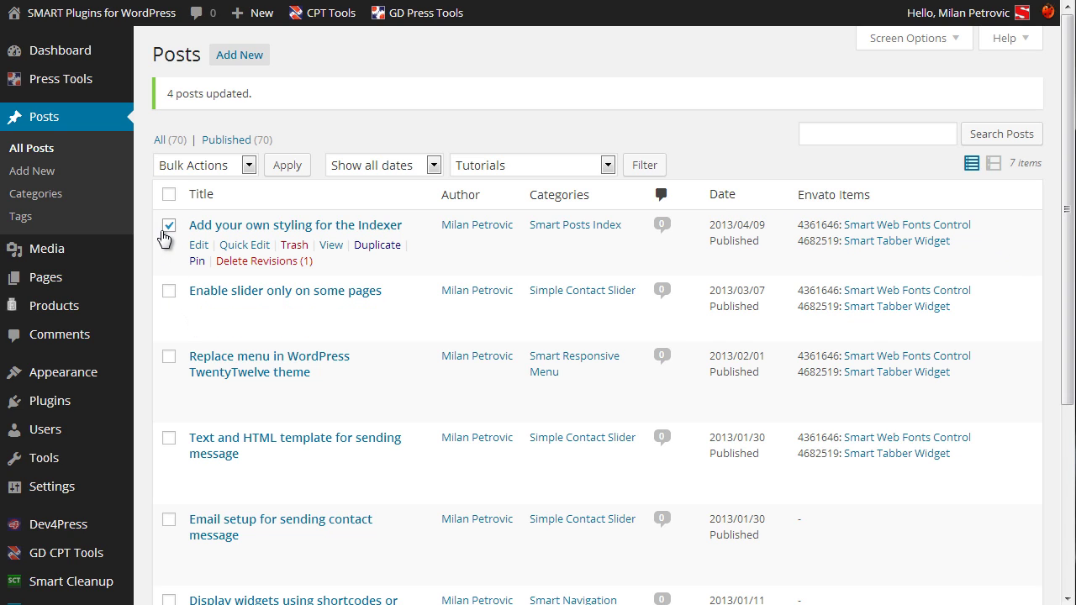
{"action": "left_click", "coordinate": [169, 226]}
{"action": "left_click", "coordinate": [200, 244]}
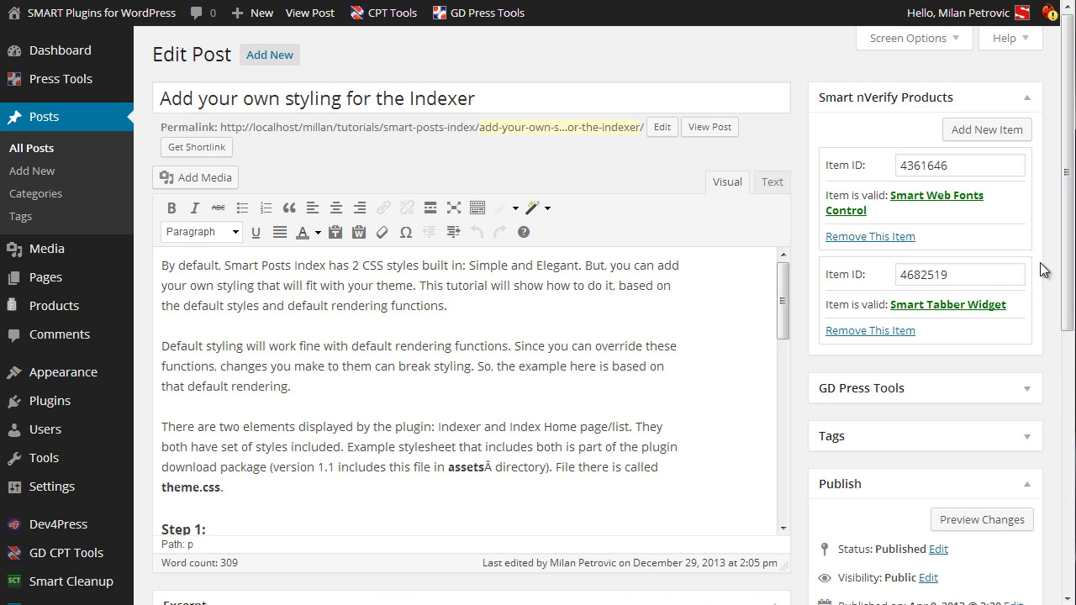
{"action": "left_click", "coordinate": [899, 238]}
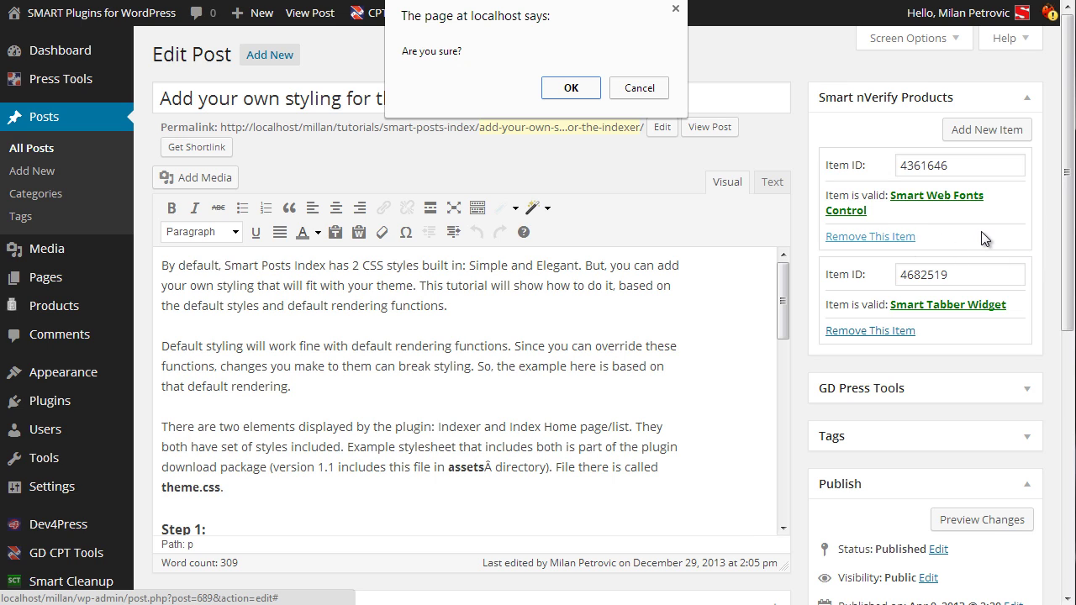
{"action": "left_click", "coordinate": [580, 89]}
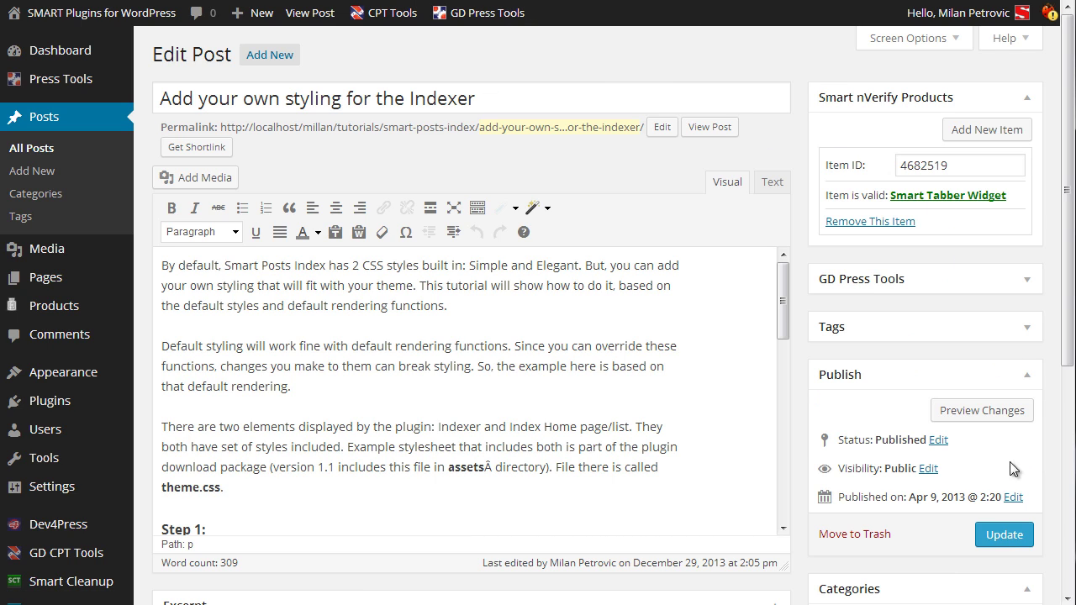
{"action": "left_click", "coordinate": [1005, 535]}
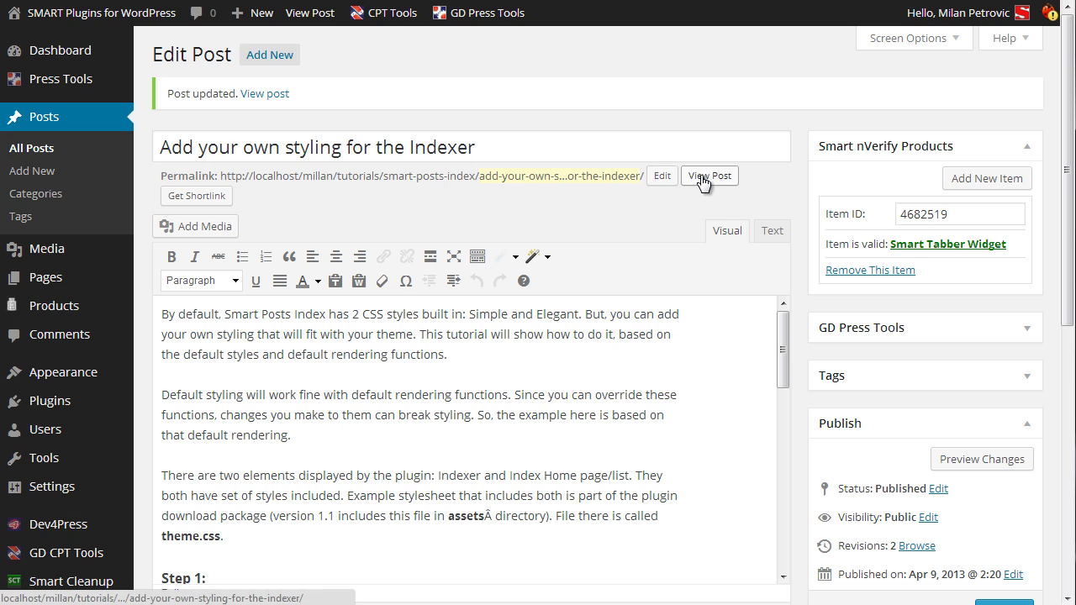
{"action": "left_click", "coordinate": [296, 0]}
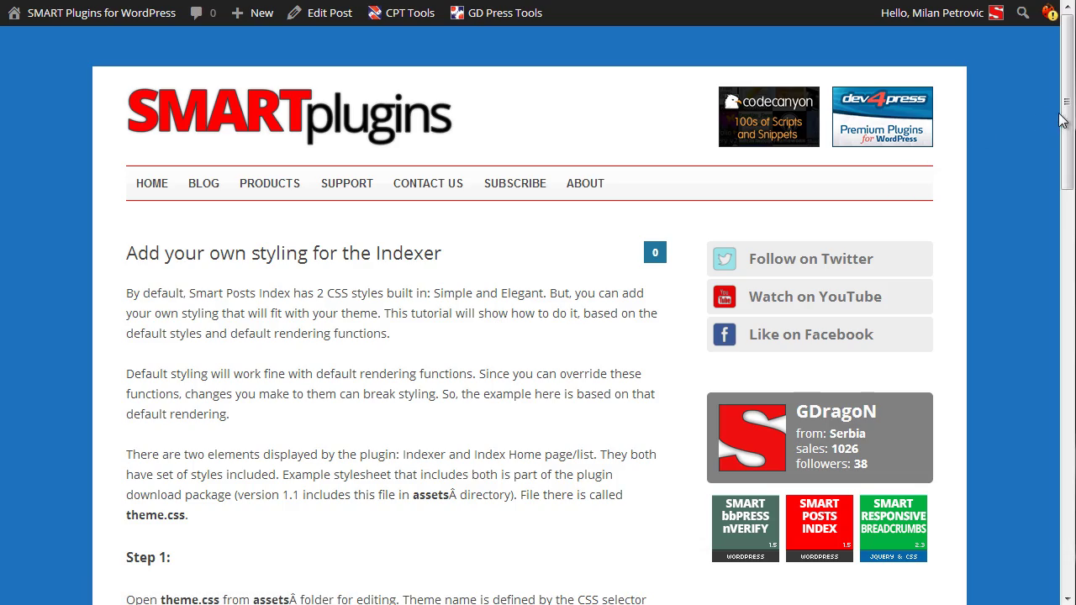
{"action": "left_click_drag", "start_coordinate": [1064, 121], "coordinate": [1051, 84]}
{"action": "left_click", "coordinate": [126, 0]}
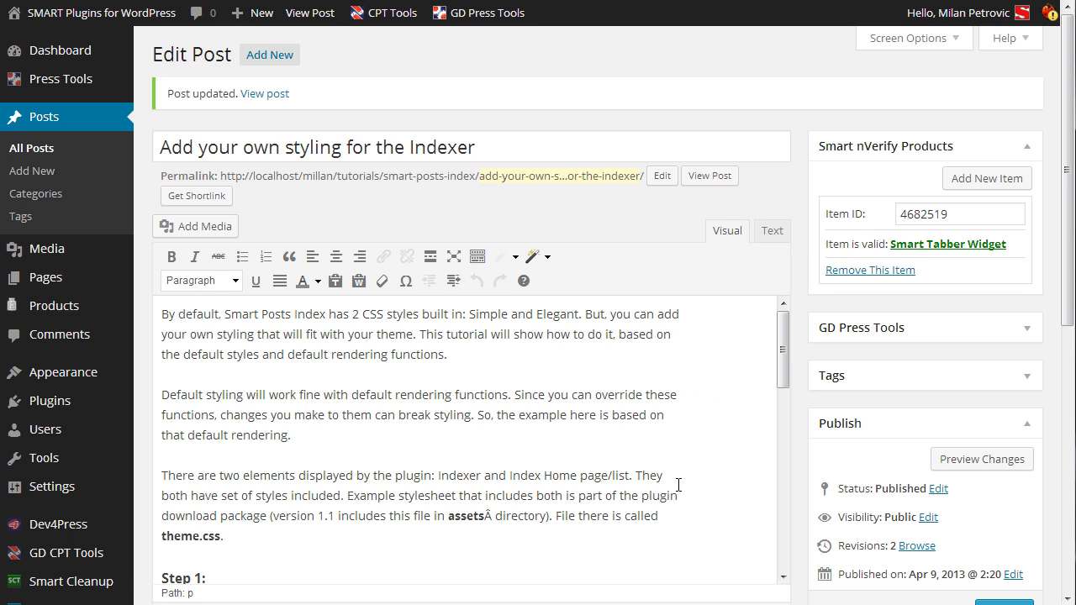
Reload the published Indexer styling post while logged out to check its locked content.
{"action": "key", "text": "ctrl+Tab"}
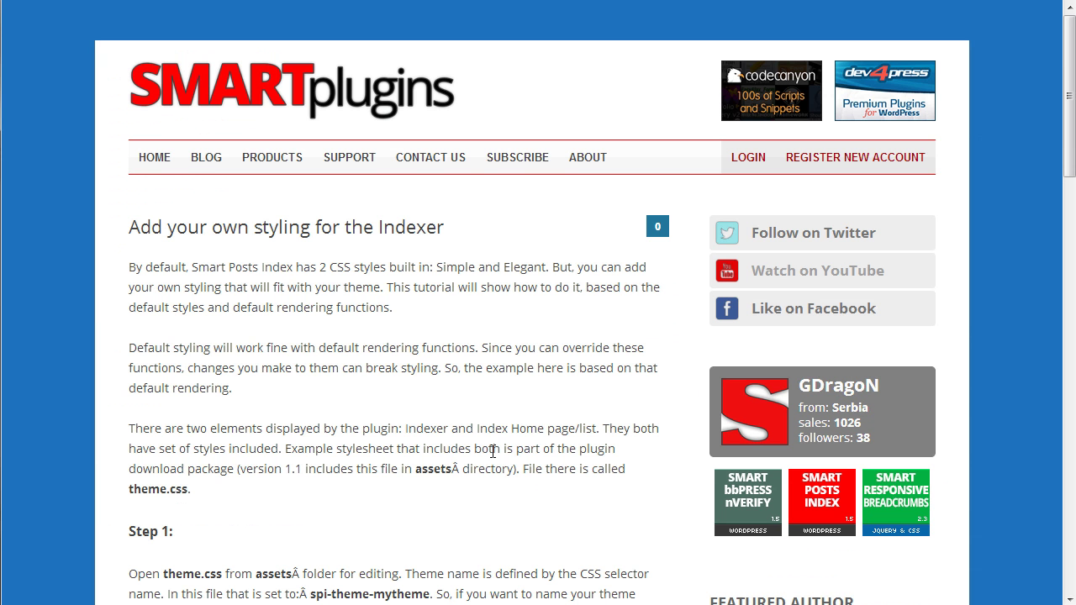
{"action": "left_click", "coordinate": [140, 161]}
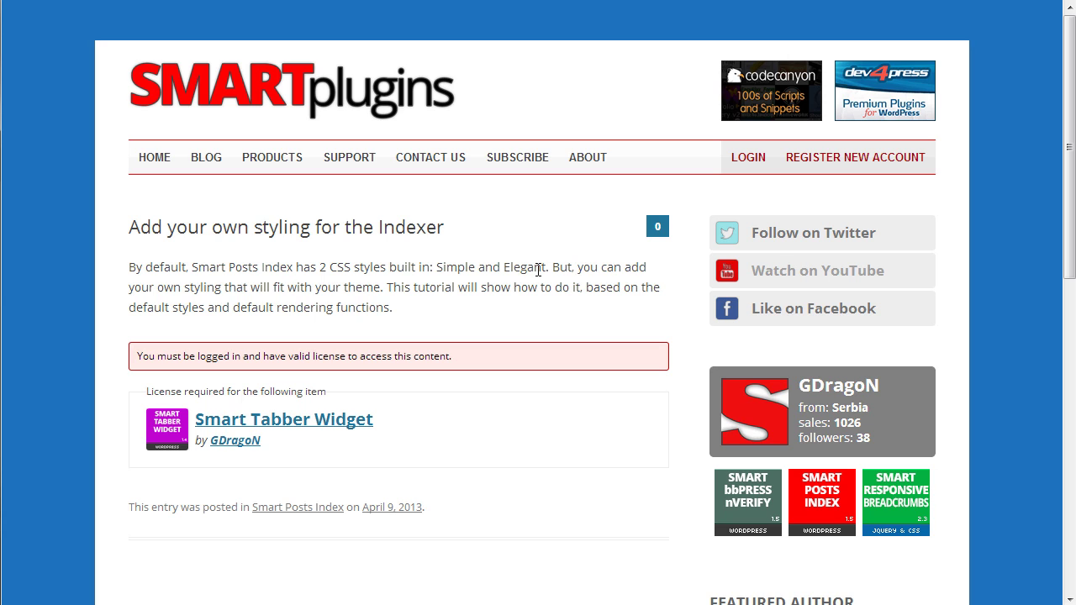
{"action": "scroll", "coordinate": [540, 277], "scroll_direction": "down", "scroll_amount": 4}
{"action": "scroll", "coordinate": [547, 283], "scroll_direction": "up", "scroll_amount": 4}
{"action": "left_click_drag", "start_coordinate": [406, 310], "coordinate": [122, 269]}
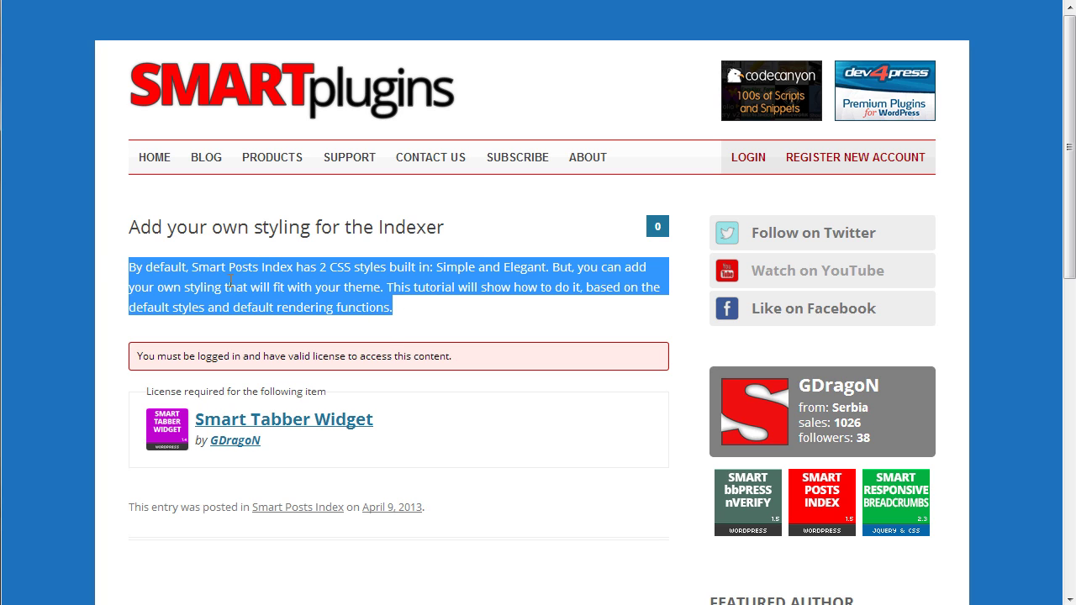
{"action": "left_click", "coordinate": [231, 282]}
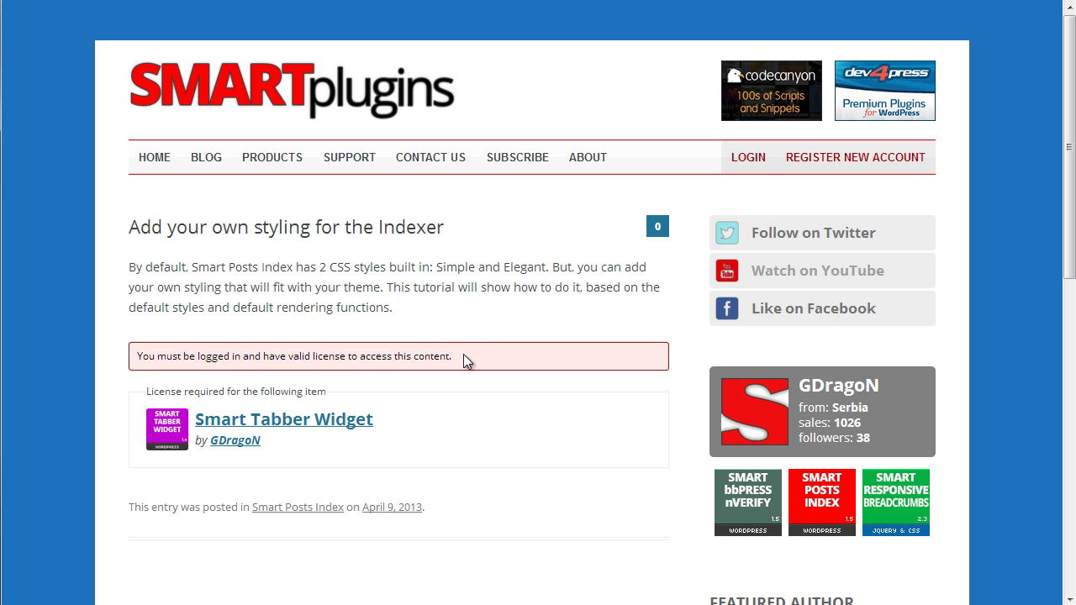
Log in with the account password and return to the protected Indexer styling post.
{"action": "left_click", "coordinate": [750, 160]}
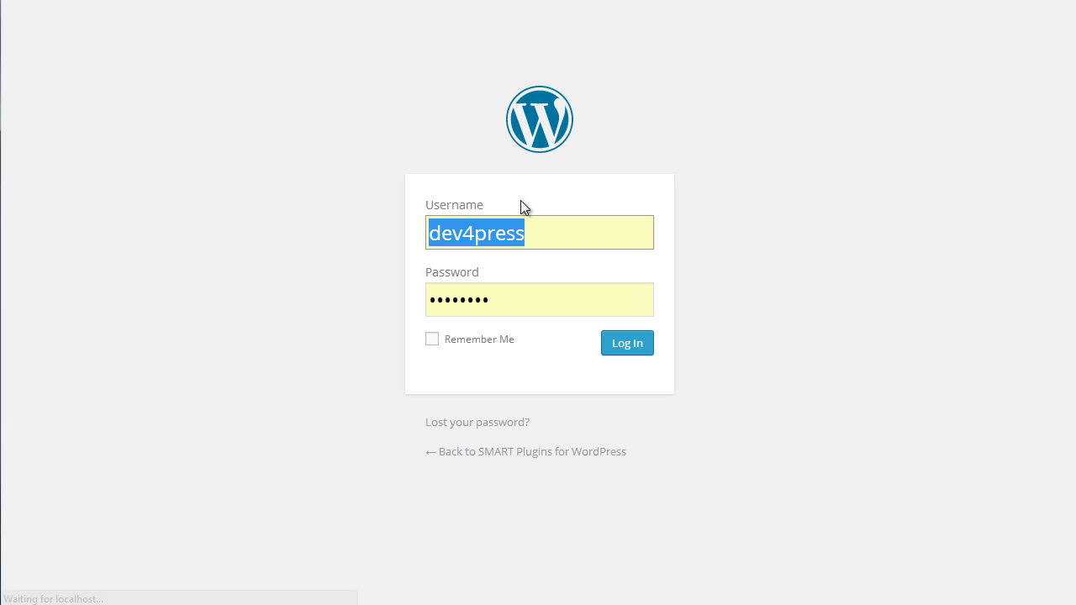
{"action": "left_click", "coordinate": [485, 300]}
{"action": "left_click_drag", "start_coordinate": [485, 300], "coordinate": [369, 299]}
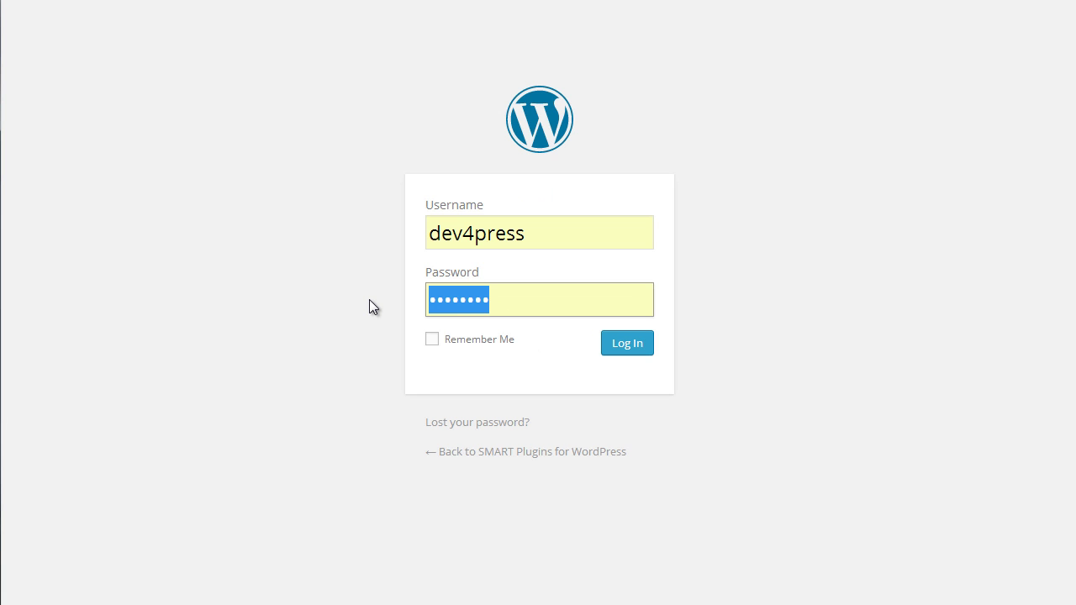
{"action": "type", "text": "••••••••"}
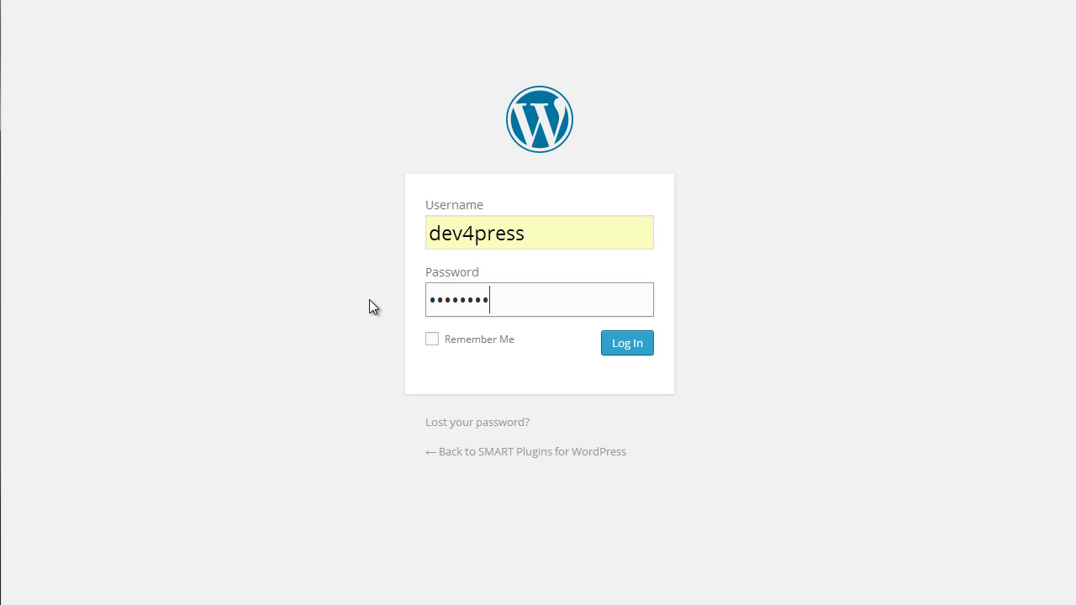
{"action": "left_click", "coordinate": [629, 350]}
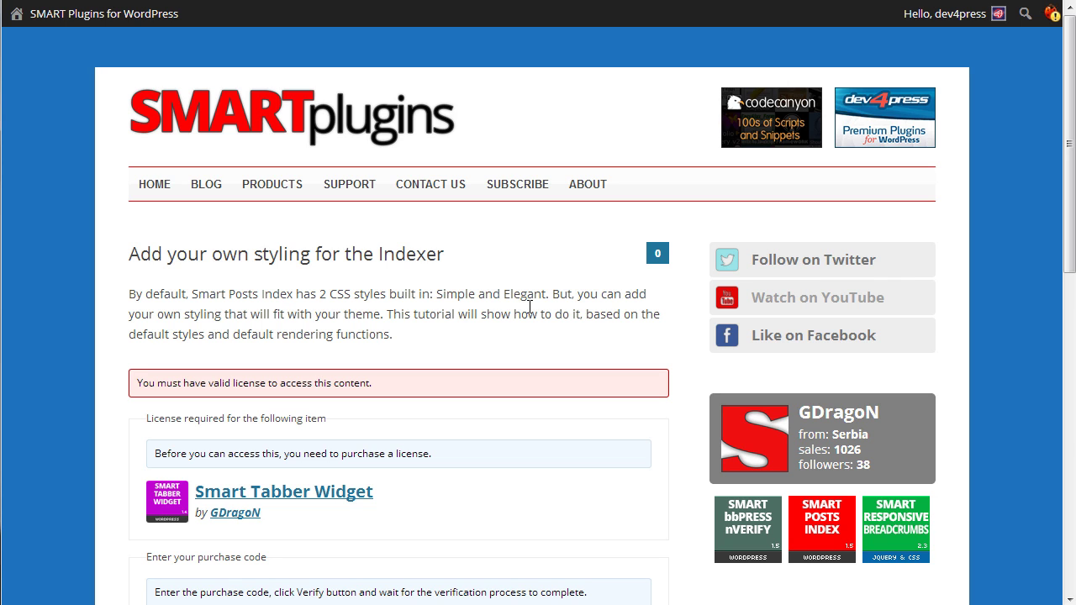
Expand 'Click here to show how to get purchase code.' on the post and read through the steps.
{"action": "scroll", "coordinate": [530, 306], "scroll_direction": "down", "scroll_amount": 4}
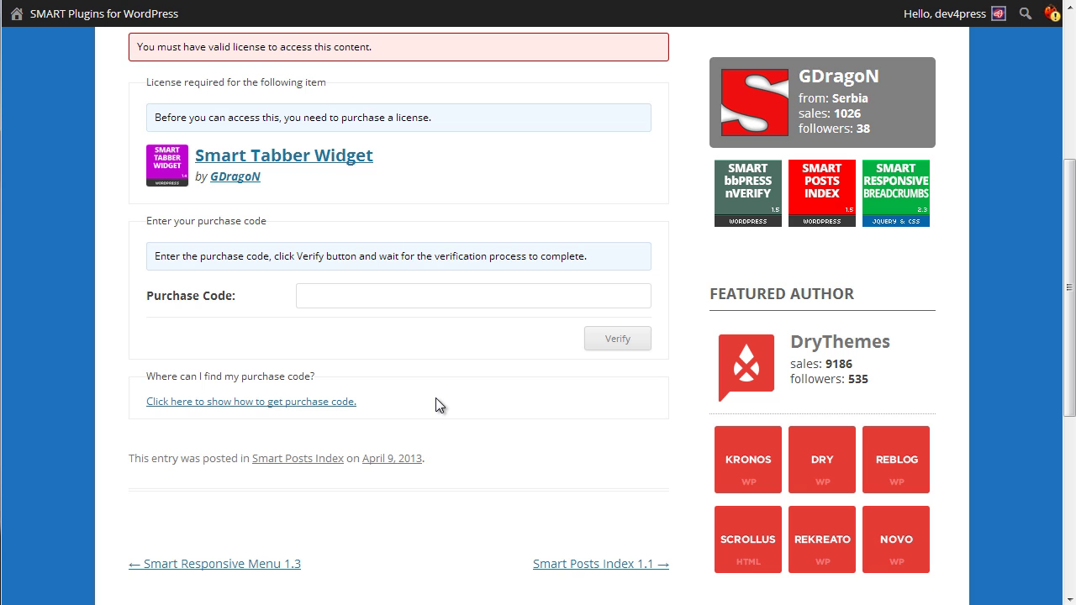
{"action": "left_click", "coordinate": [336, 402]}
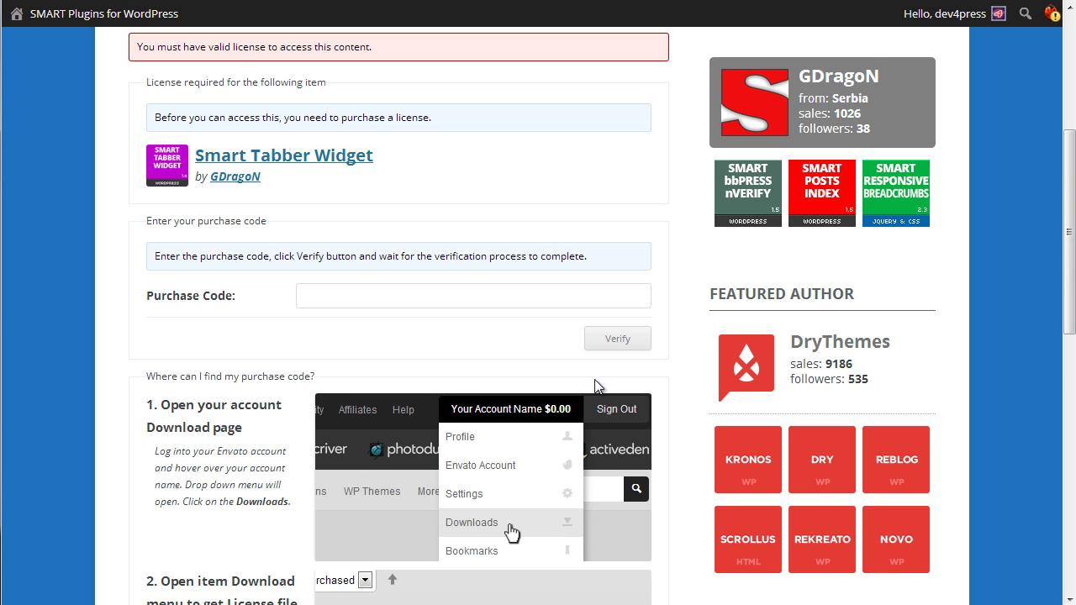
{"action": "scroll", "coordinate": [654, 389], "scroll_direction": "down", "scroll_amount": 4}
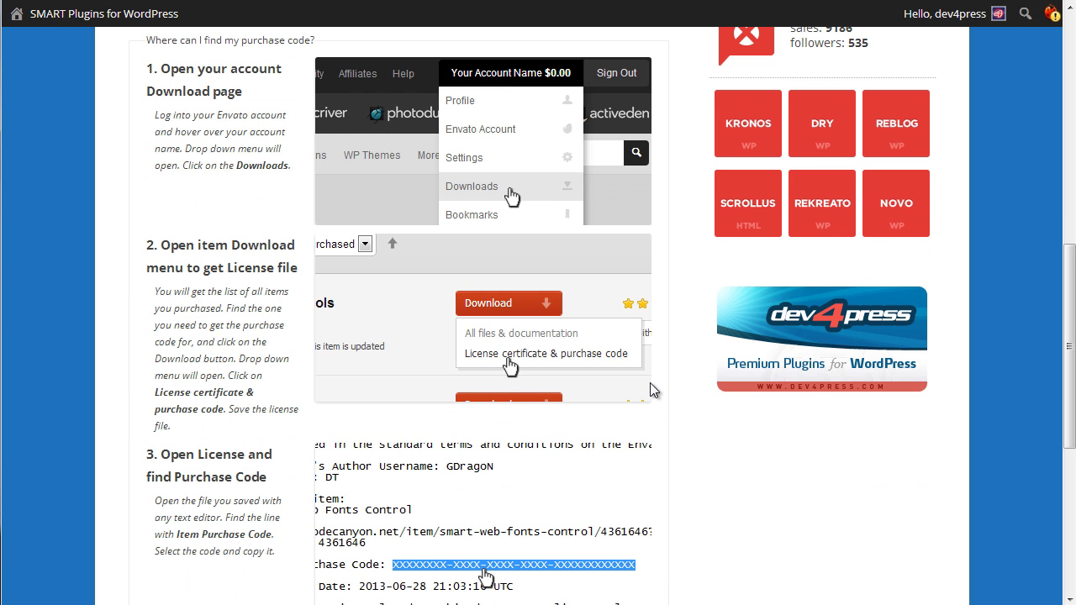
{"action": "scroll", "coordinate": [651, 388], "scroll_direction": "up", "scroll_amount": 4}
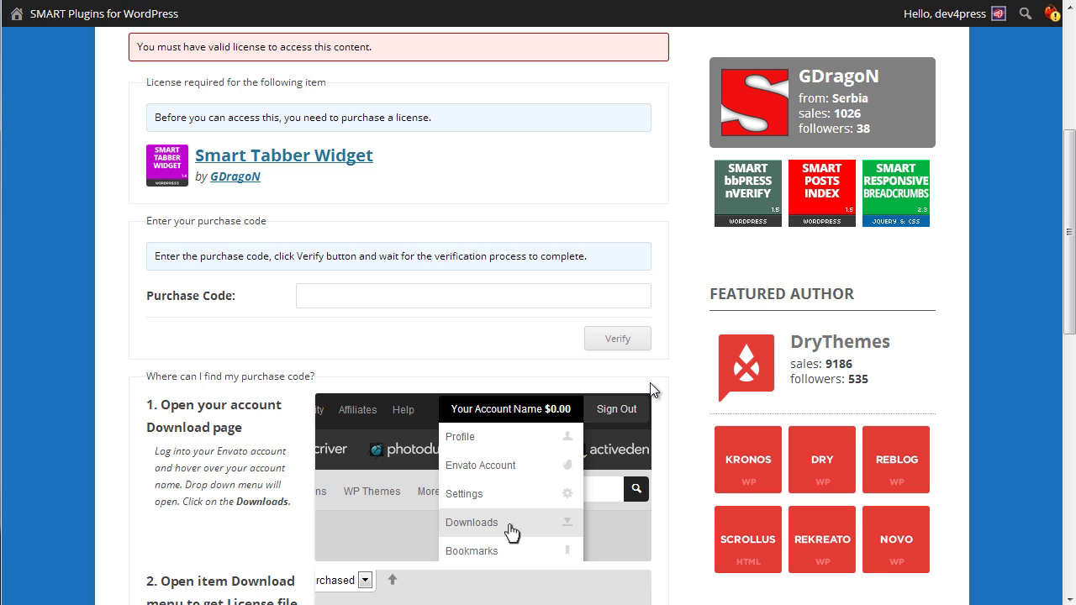
{"action": "scroll", "coordinate": [652, 389], "scroll_direction": "down", "scroll_amount": 3}
{"action": "scroll", "coordinate": [649, 382], "scroll_direction": "up", "scroll_amount": 4}
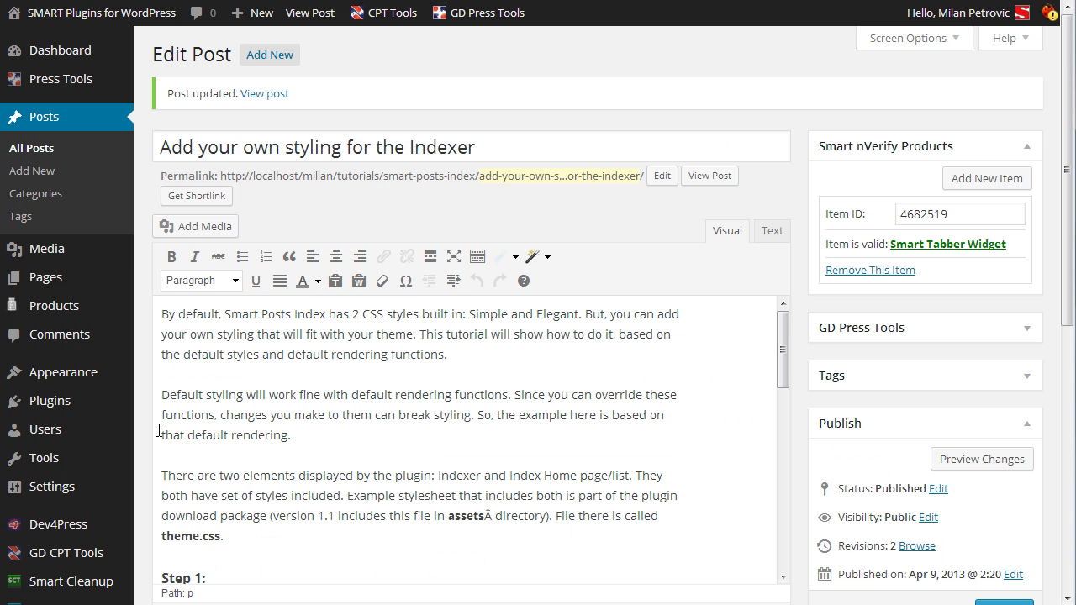
Set the Posts Mode of protection to 'Protect content, comments and comment form' and save the settings.
{"action": "scroll", "coordinate": [153, 283], "scroll_direction": "down", "scroll_amount": 4}
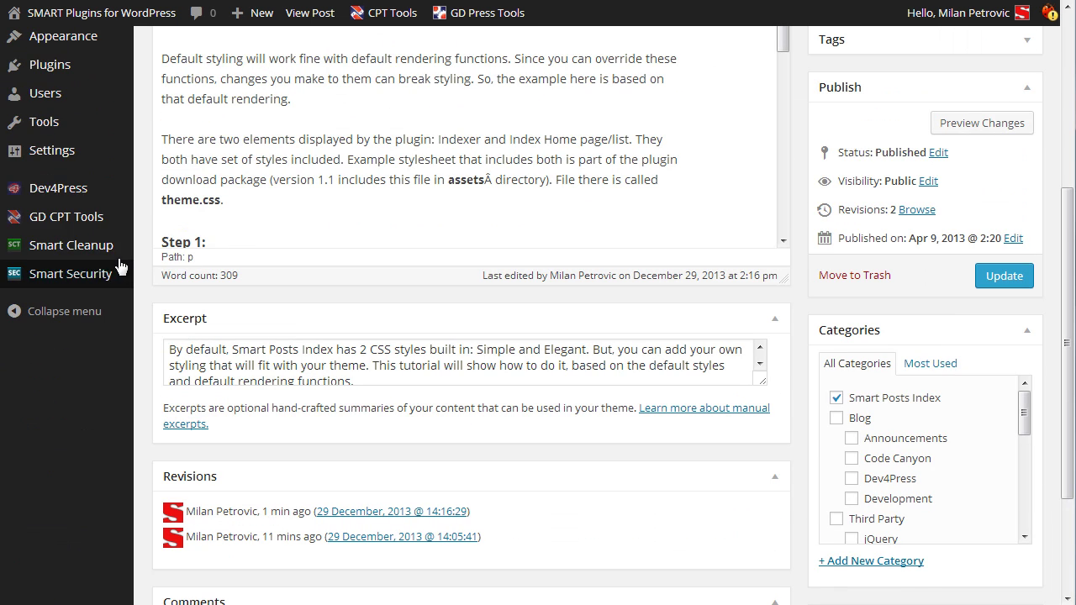
{"action": "mouse_move", "coordinate": [101, 151]}
{"action": "left_click", "coordinate": [212, 301]}
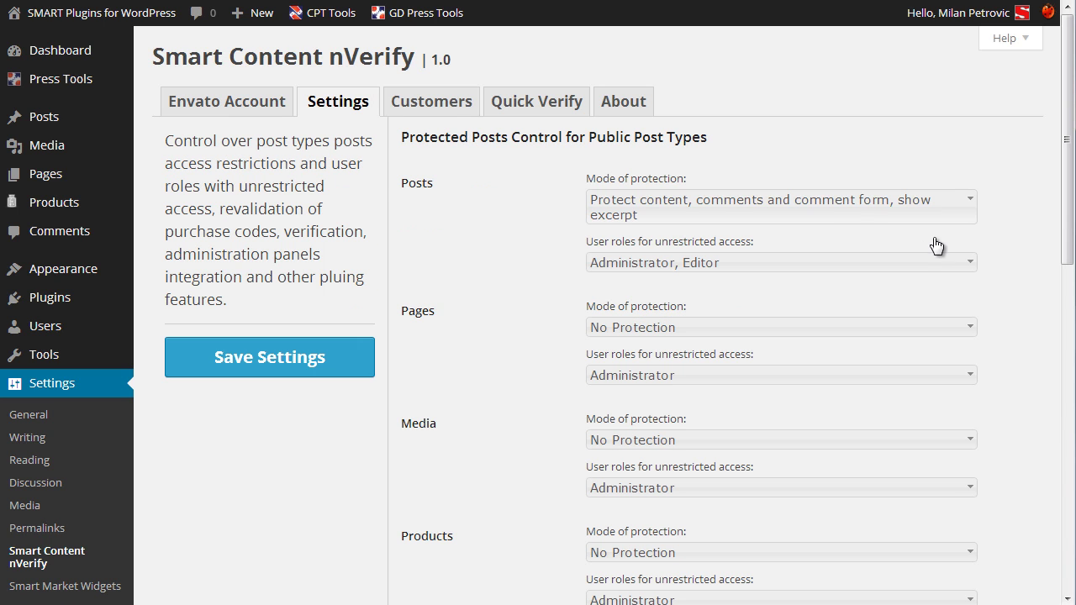
{"action": "left_click", "coordinate": [833, 207]}
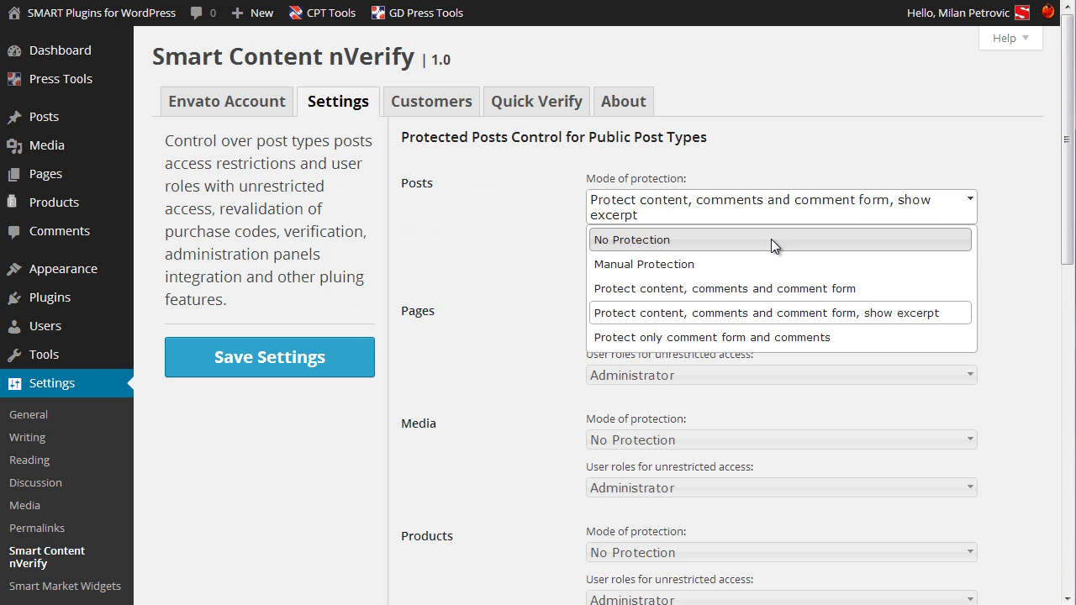
{"action": "left_click", "coordinate": [739, 289]}
{"action": "left_click", "coordinate": [342, 358]}
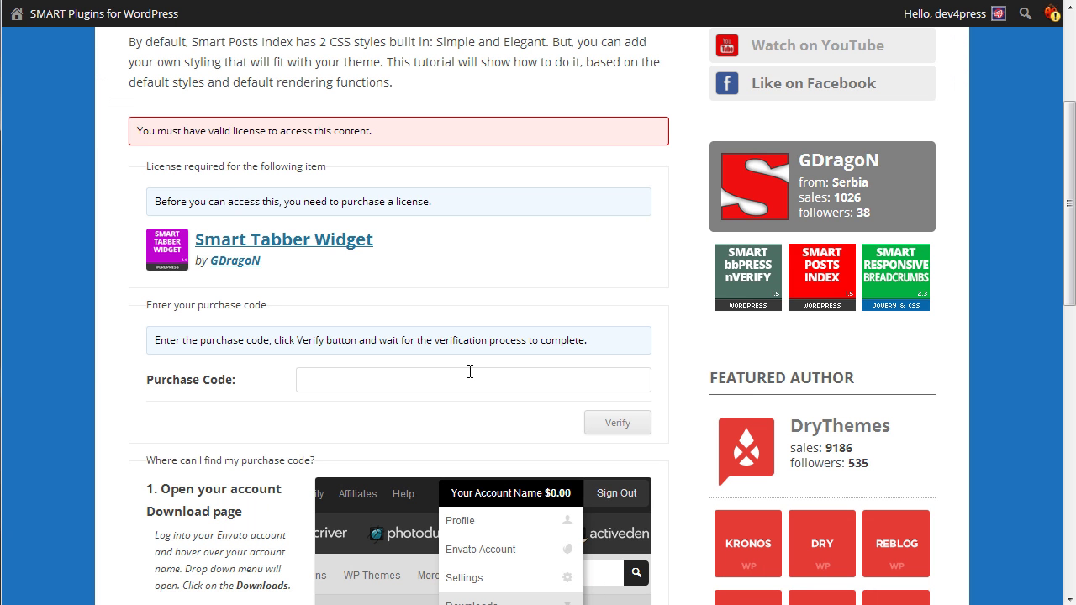
Reload the post and submit a fake all-ones purchase code for verification.
{"action": "scroll", "coordinate": [468, 366], "scroll_direction": "up", "scroll_amount": 3}
{"action": "key", "text": "F5"}
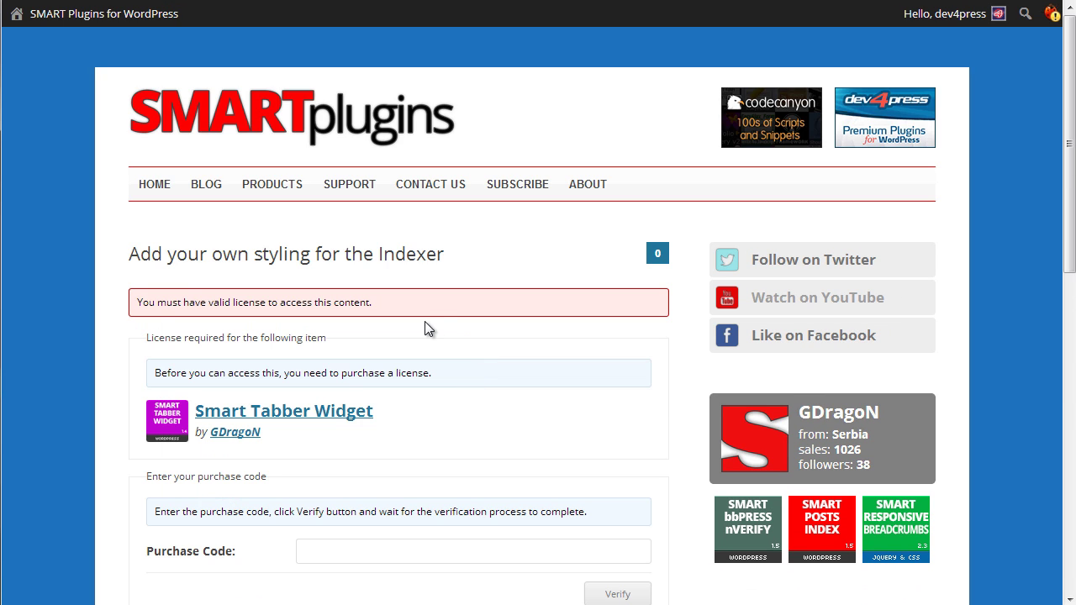
{"action": "scroll", "coordinate": [502, 301], "scroll_direction": "down", "scroll_amount": 2}
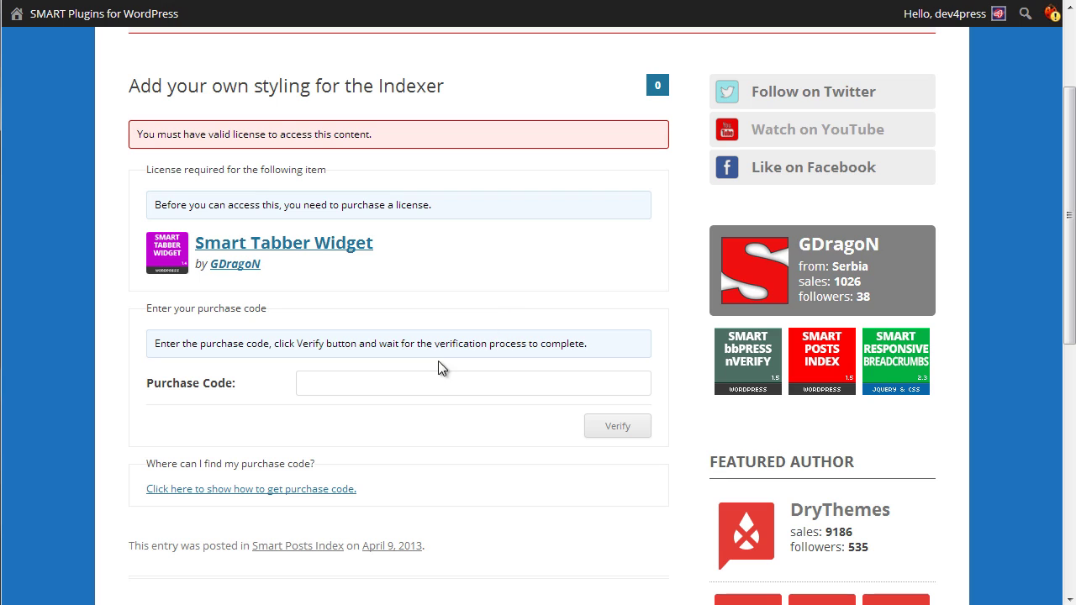
{"action": "left_click", "coordinate": [427, 382]}
{"action": "type", "text": "11111111111111111111111111111111"}
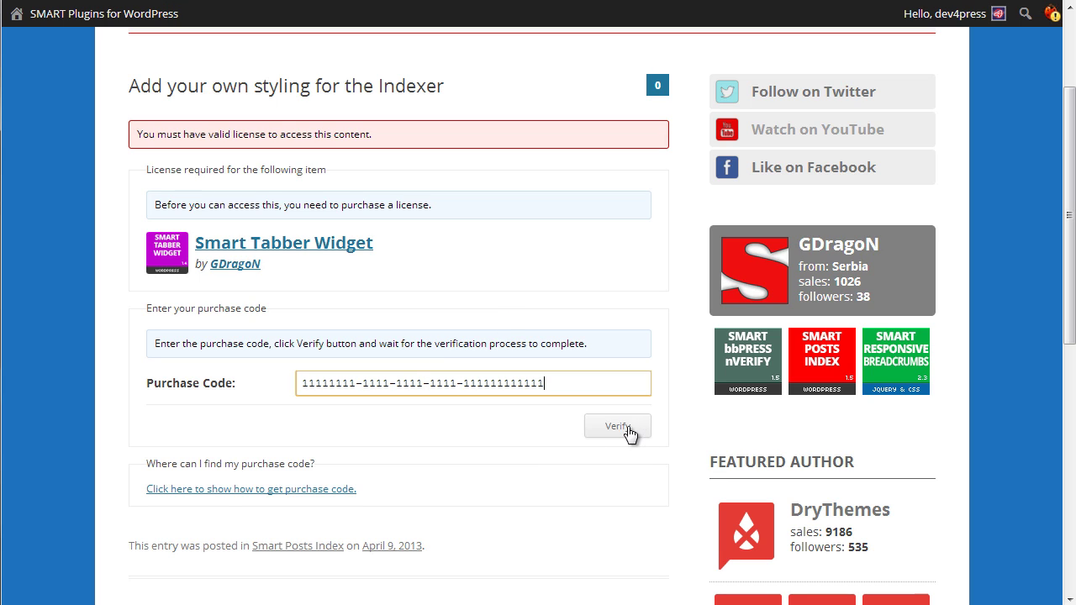
{"action": "left_click", "coordinate": [623, 427]}
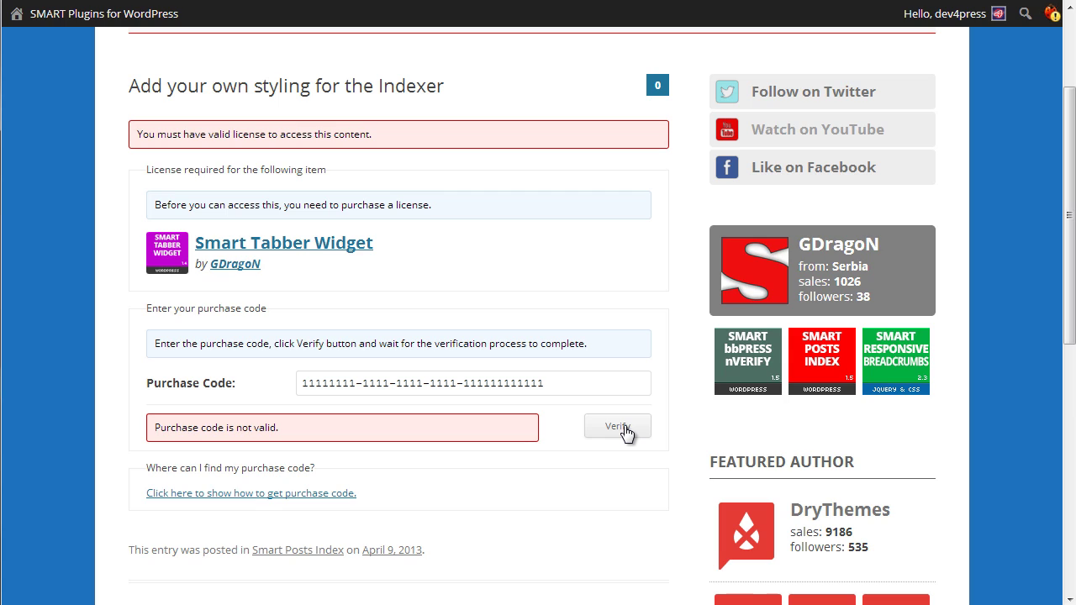
Replace the rejected code with a pasted valid purchase code and verify it to unlock the post.
{"action": "scroll", "coordinate": [555, 412], "scroll_direction": "down", "scroll_amount": 1}
{"action": "left_click_drag", "start_coordinate": [548, 340], "coordinate": [328, 336]}
{"action": "key", "text": "ctrl+v"}
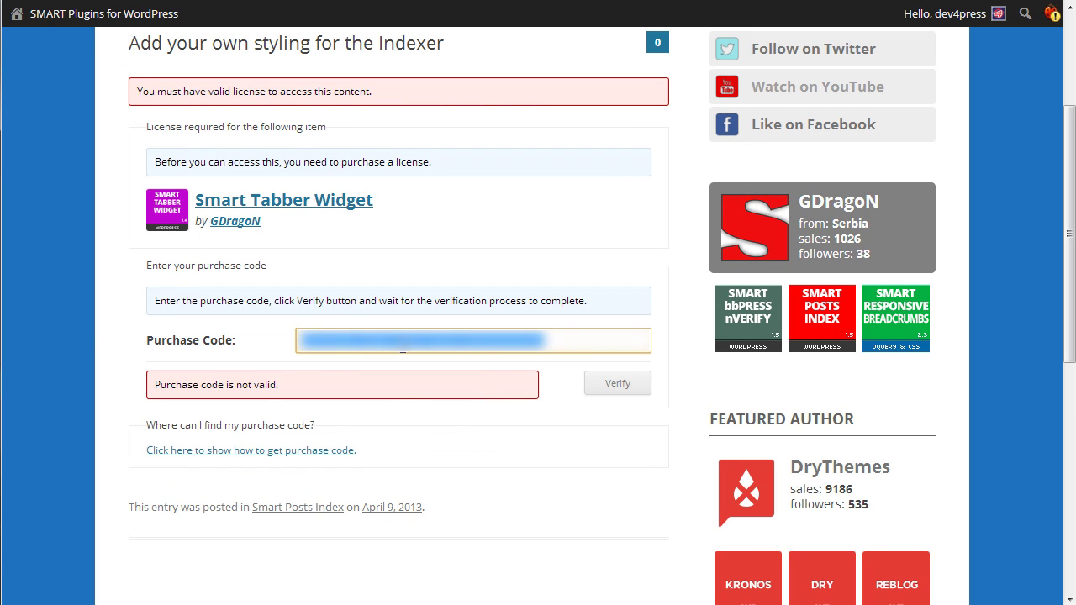
{"action": "left_click", "coordinate": [614, 380]}
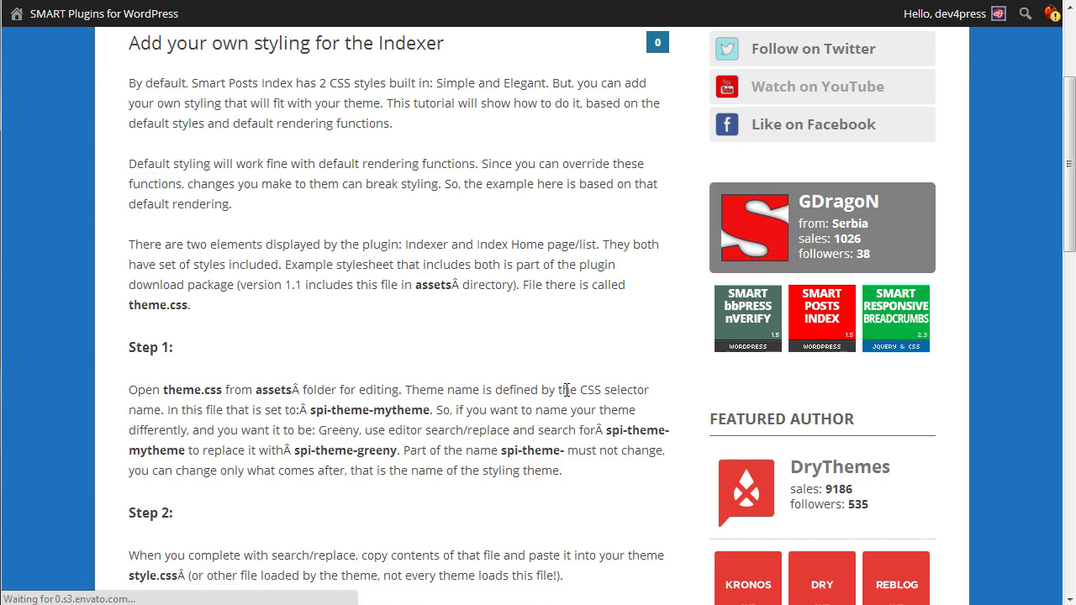
{"action": "scroll", "coordinate": [541, 383], "scroll_direction": "down", "scroll_amount": 10}
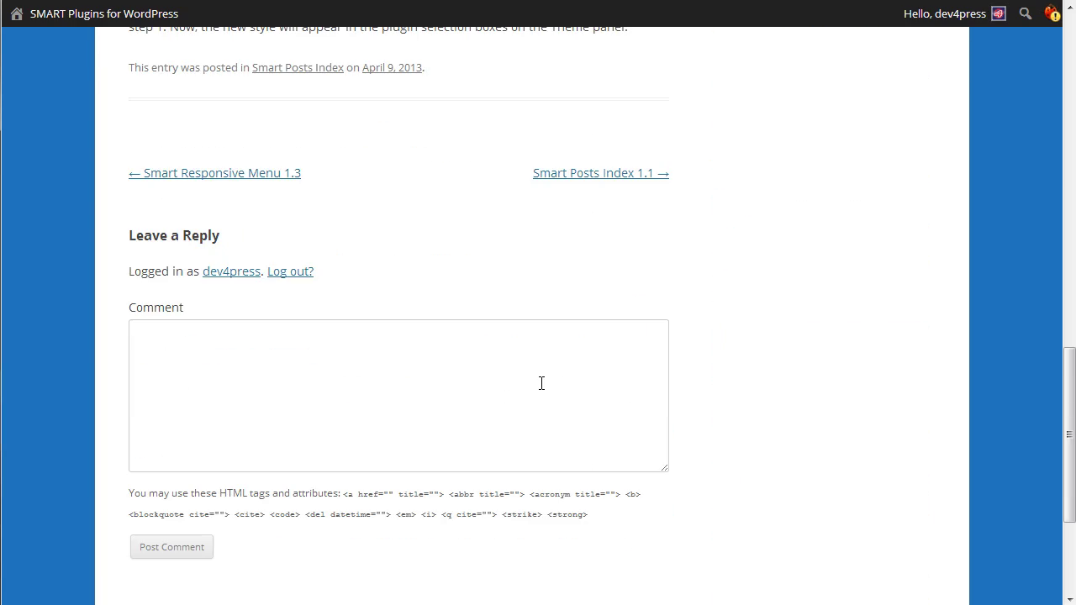
{"action": "key", "text": "Home"}
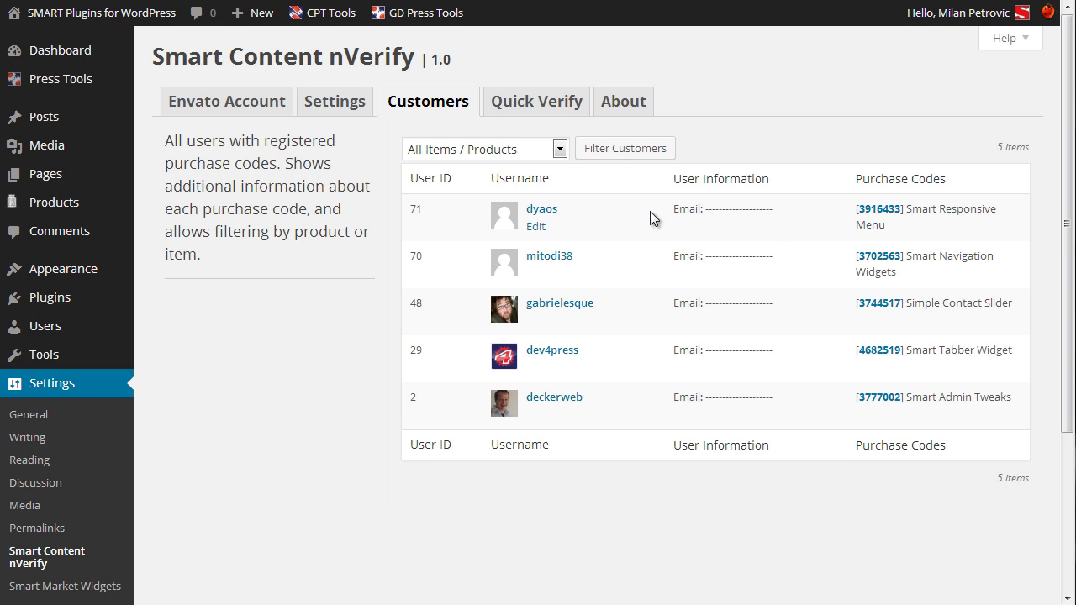
Review and close the purchase data for the 4682519 Smart Tabber Widget code, then go to Quick Verify.
{"action": "left_click", "coordinate": [876, 353]}
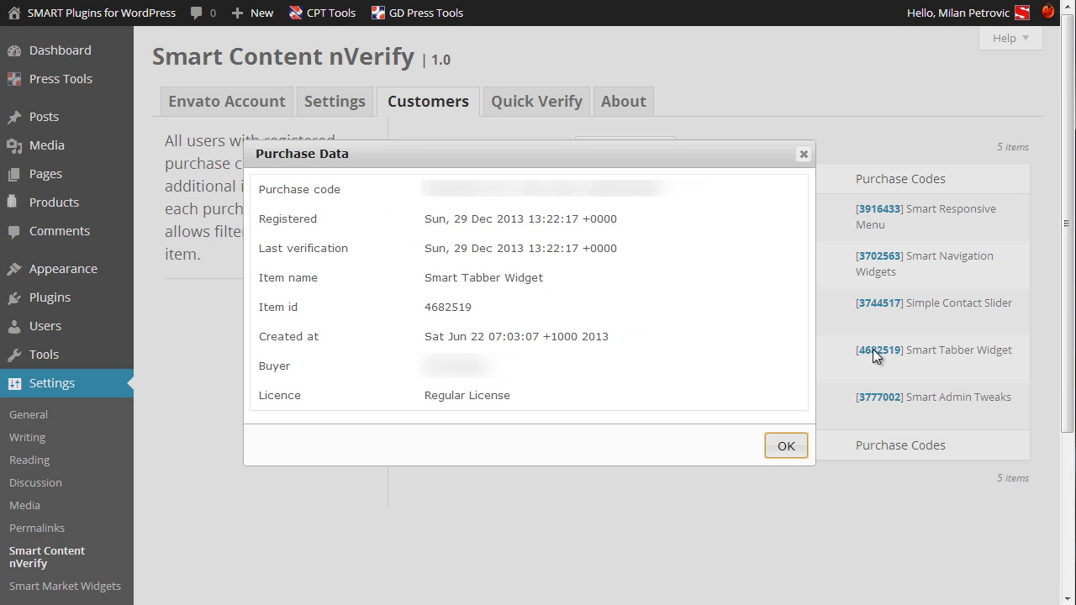
{"action": "left_click", "coordinate": [792, 452]}
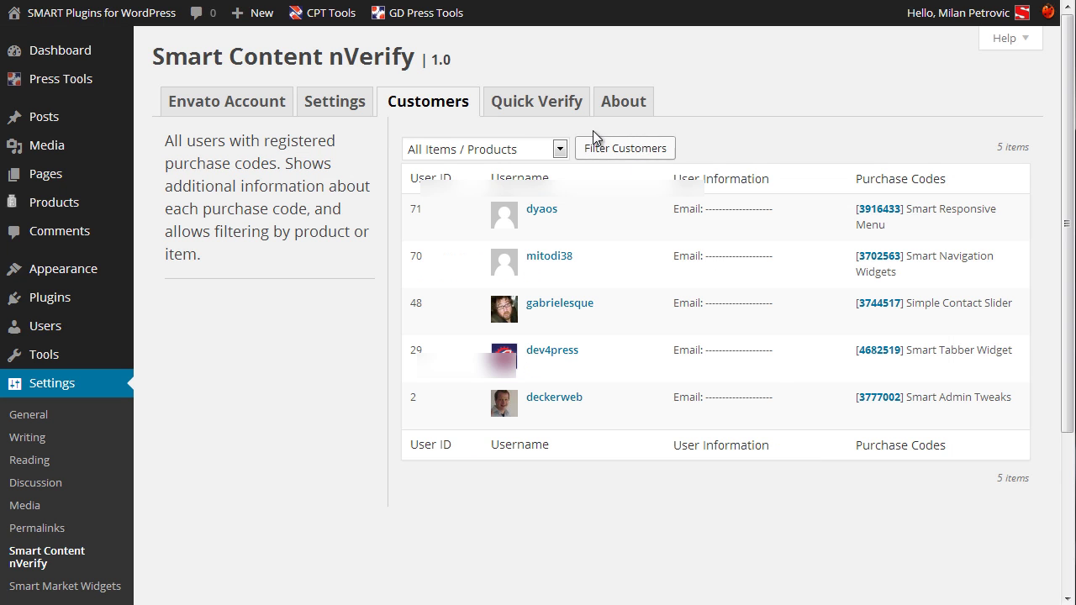
{"action": "left_click", "coordinate": [548, 104]}
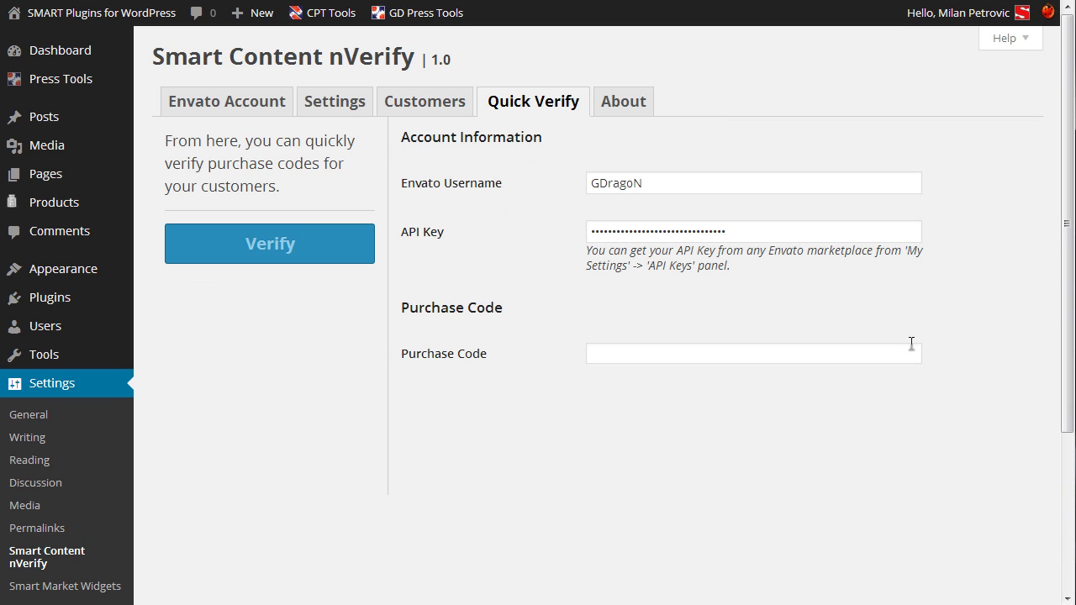
Paste a customer's purchase code into the Quick Verify field and verify it with Envato.
{"action": "left_click", "coordinate": [909, 344]}
{"action": "key", "text": "ctrl+v"}
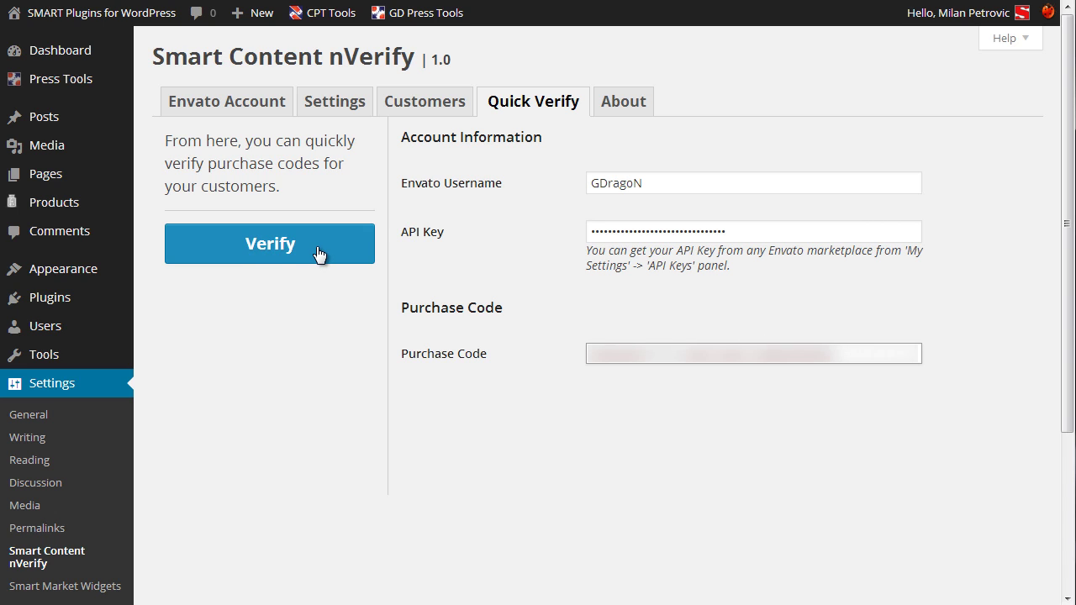
{"action": "left_click", "coordinate": [317, 248]}
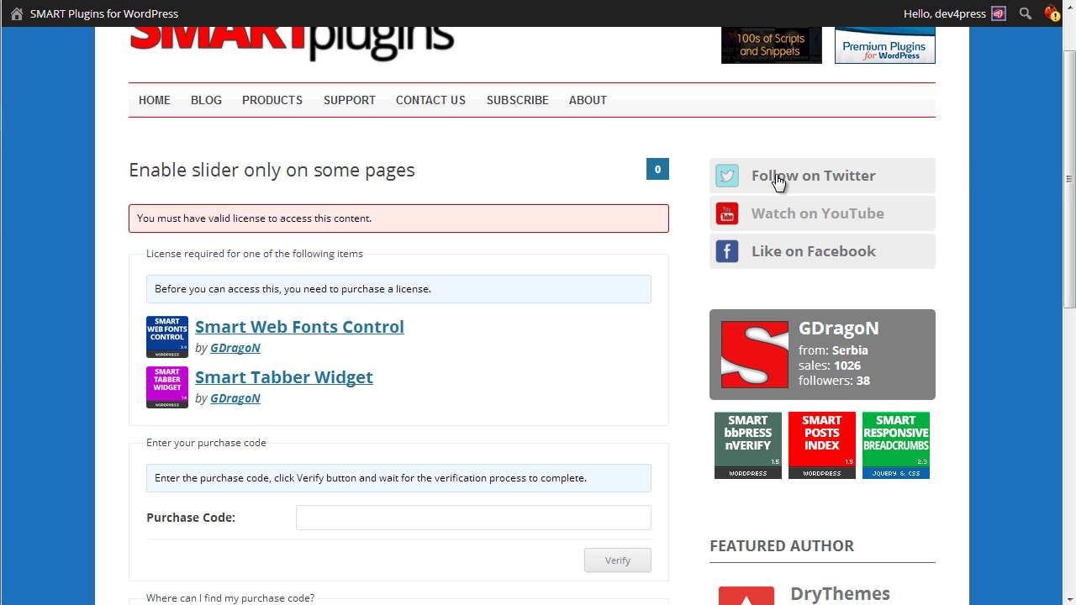
{"action": "scroll", "coordinate": [679, 242], "scroll_direction": "down", "scroll_amount": 4}
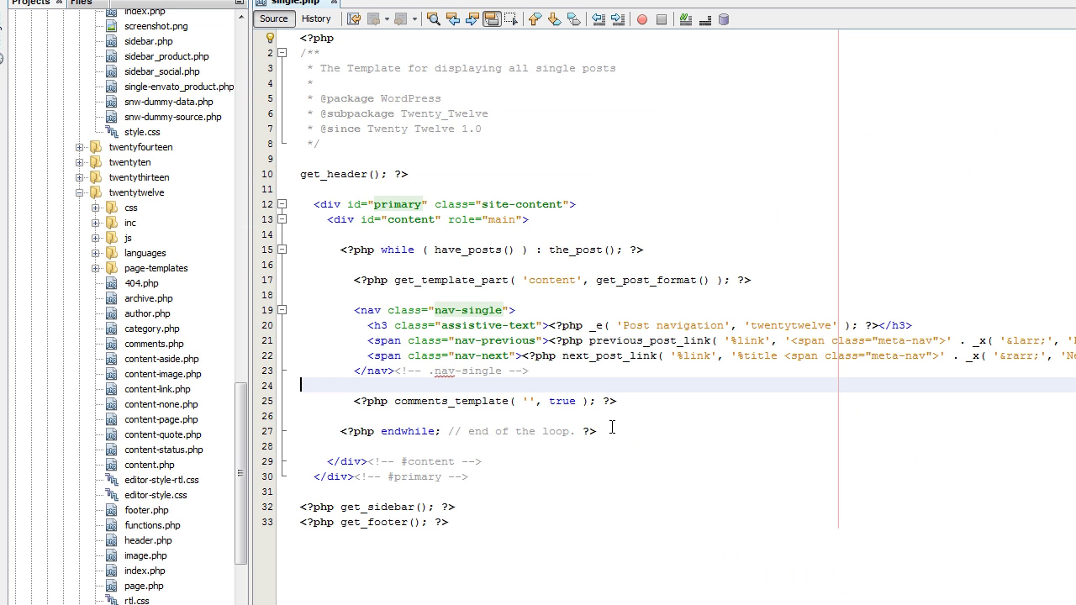
Paste the scv_protect_post() if / scv_load_protection_template() / else block into the posts loop and indent it.
{"action": "left_click", "coordinate": [328, 190]}
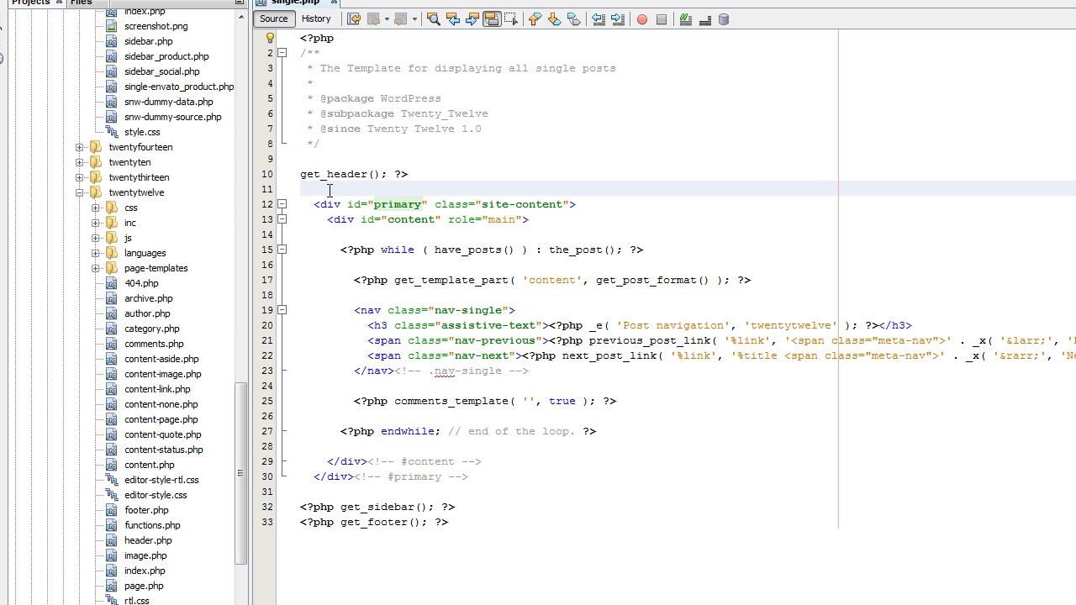
{"action": "left_click", "coordinate": [403, 265]}
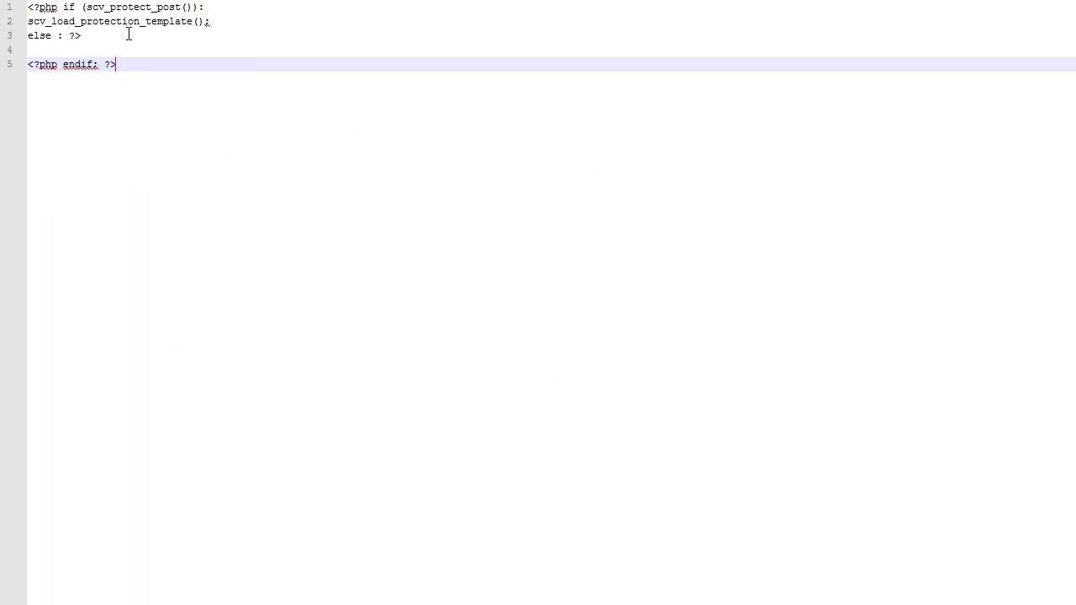
{"action": "left_click_drag", "start_coordinate": [126, 34], "coordinate": [28, 8]}
{"action": "key", "text": "ctrl+c"}
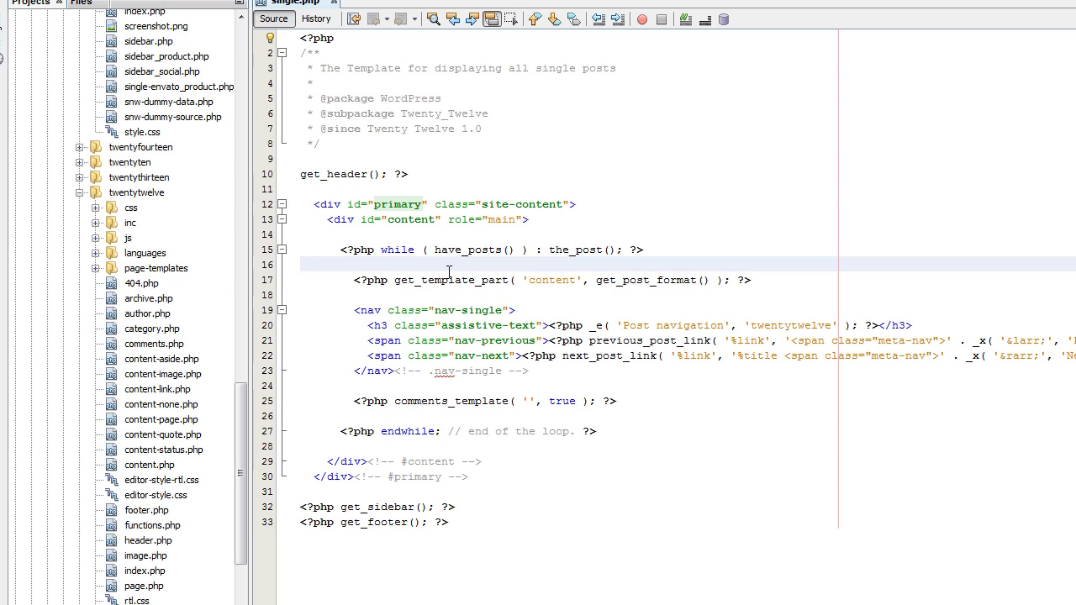
{"action": "key", "text": "Return"}
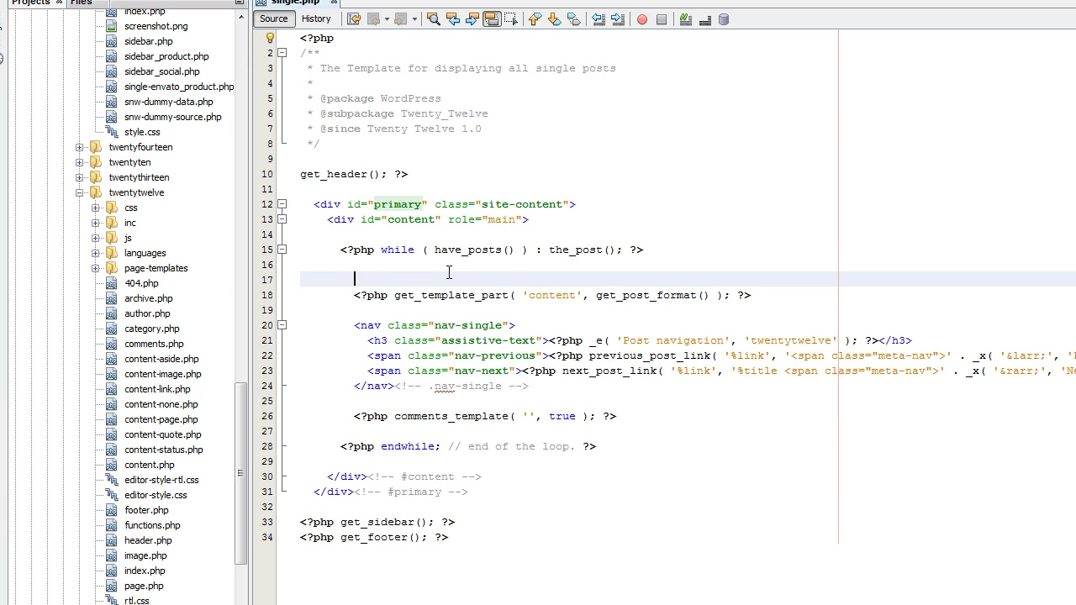
{"action": "key", "text": "ctrl+v"}
{"action": "key", "text": "shift+Home"}
{"action": "key", "text": "shift+Up"}
{"action": "key", "text": "Tab"}
{"action": "key", "text": "Tab"}
{"action": "key", "text": "Tab"}
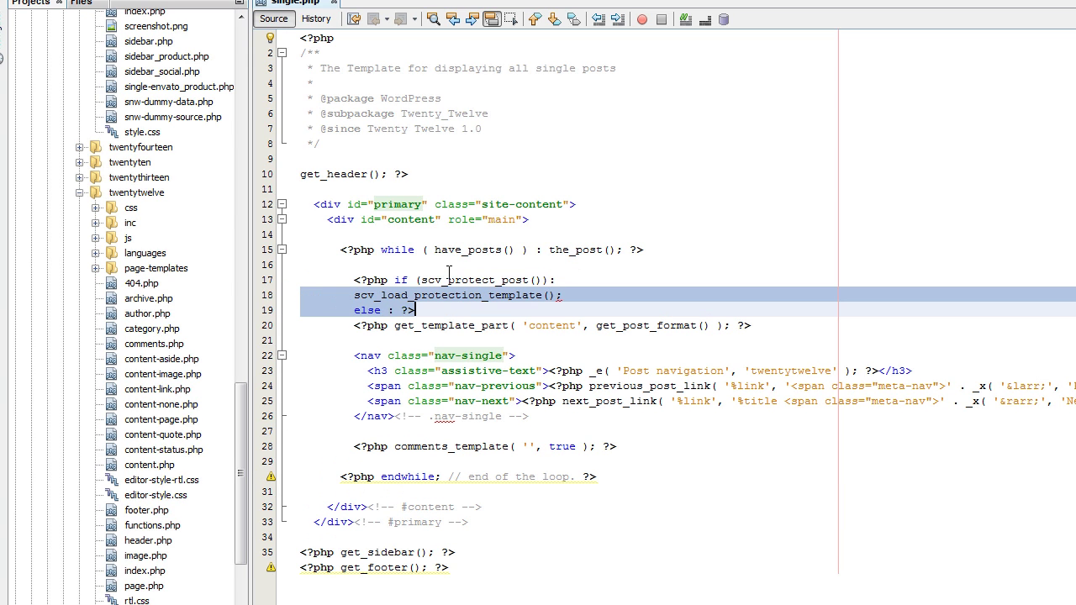
{"action": "key", "text": "Tab"}
{"action": "key", "text": "Left"}
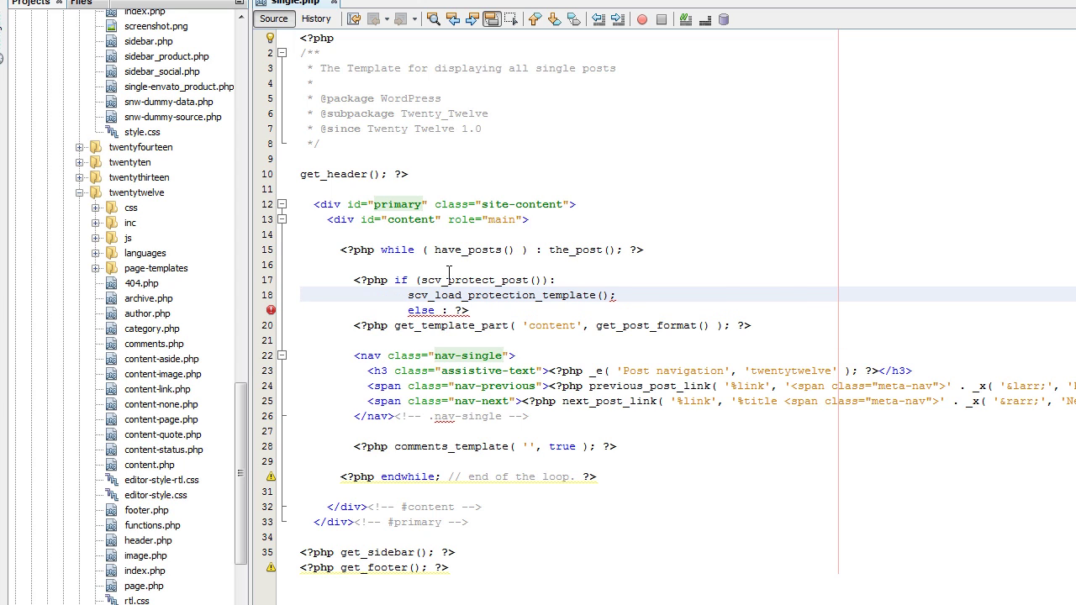
{"action": "key", "text": "End"}
{"action": "key", "text": "Delete"}
{"action": "key", "text": "Return"}
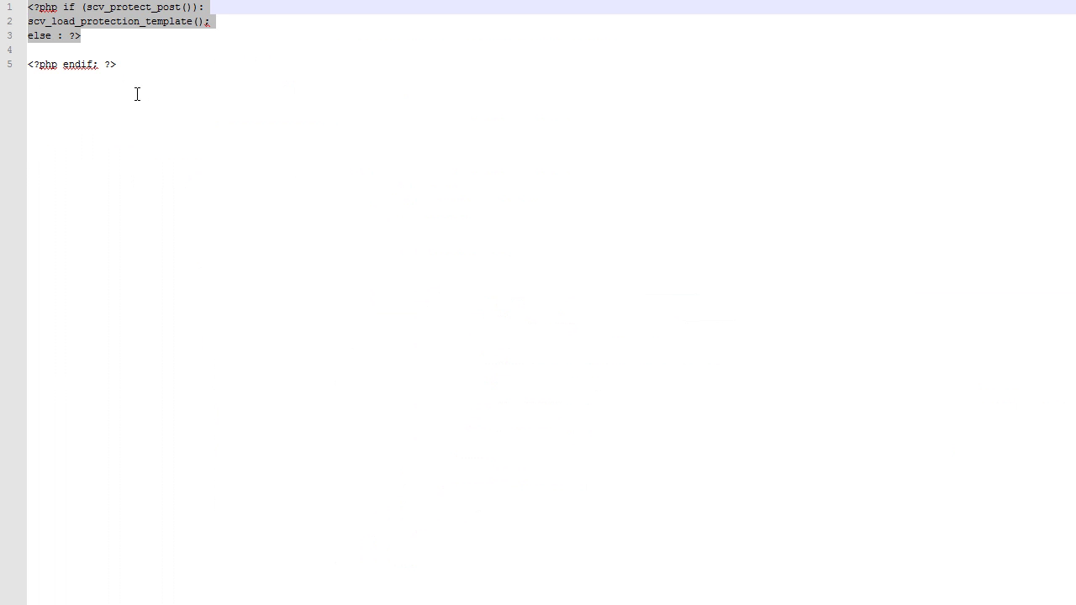
Paste the <?php endif; ?> line after the comments_template call.
{"action": "left_click", "coordinate": [132, 64]}
{"action": "left_click_drag", "start_coordinate": [132, 64], "coordinate": [25, 65]}
{"action": "key", "text": "ctrl+c"}
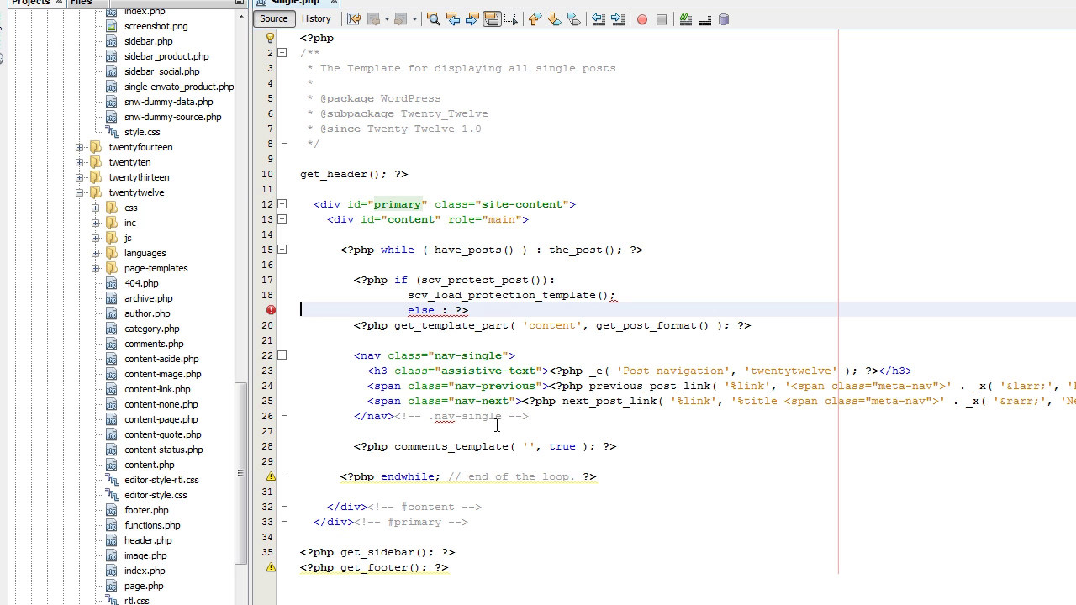
{"action": "left_click", "coordinate": [542, 417]}
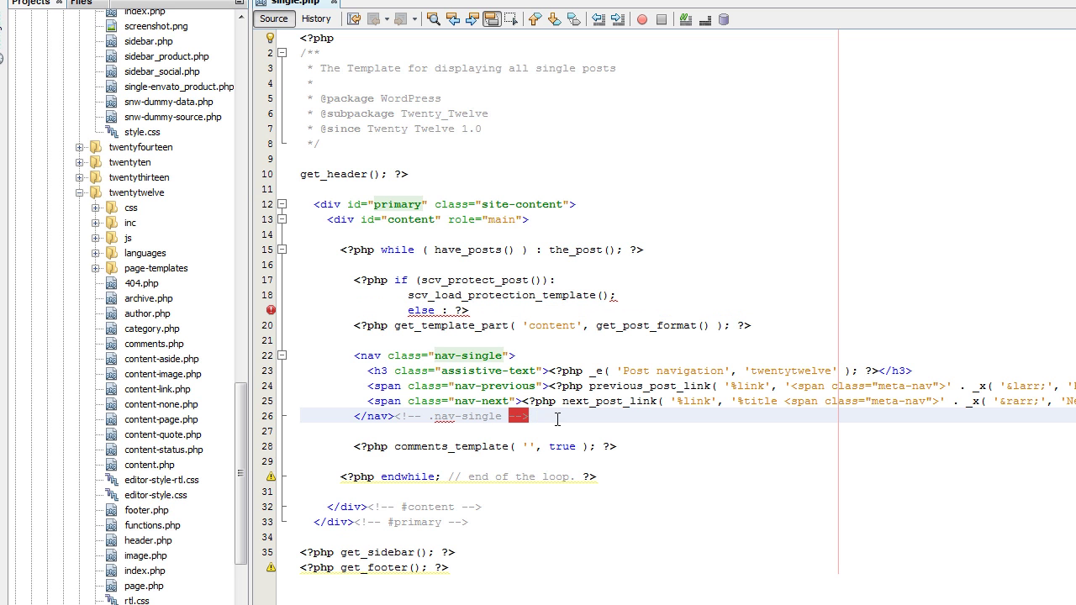
{"action": "left_click", "coordinate": [627, 443]}
{"action": "key", "text": "Return"}
{"action": "key", "text": "Return"}
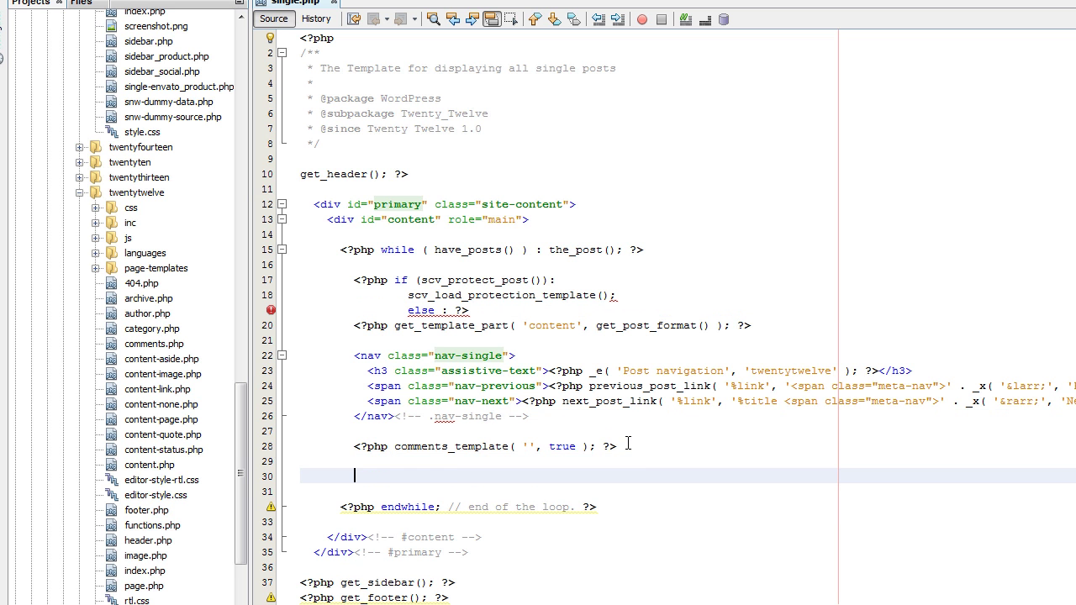
{"action": "key", "text": "ctrl+v"}
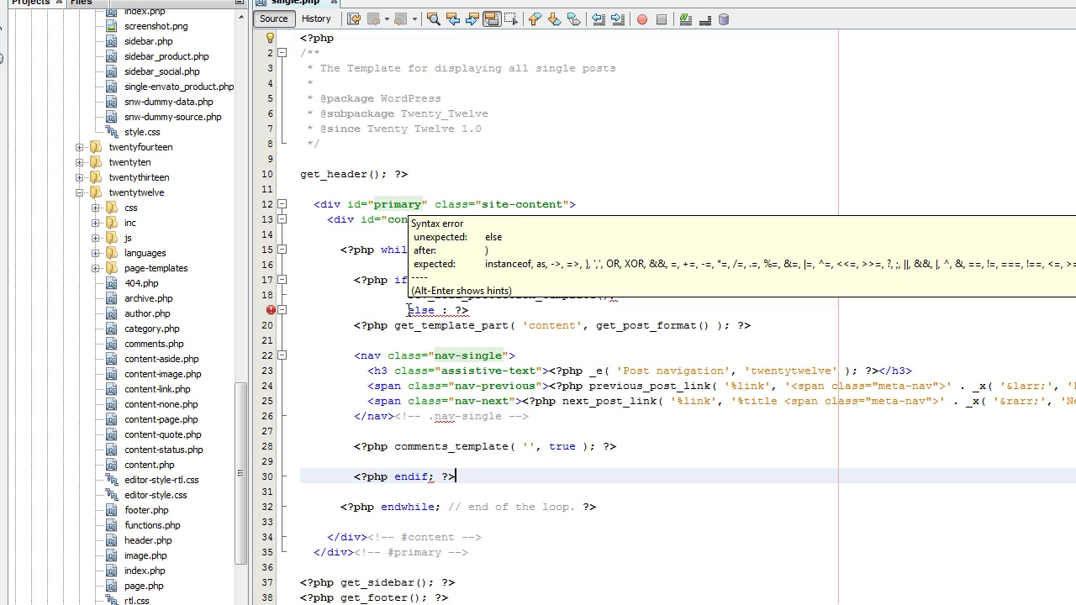
Outdent the else and template-call lines to align them, and review the scv_protect_post() check.
{"action": "left_click", "coordinate": [409, 310]}
{"action": "key", "text": "BackSpace"}
{"action": "key", "text": "BackSpace"}
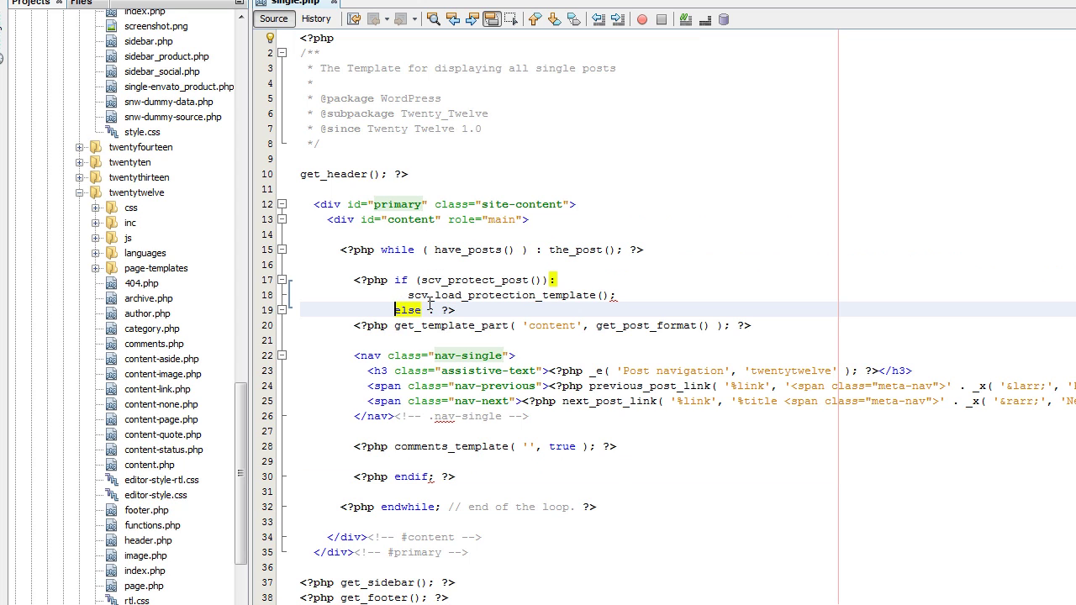
{"action": "key", "text": "Up"}
{"action": "key", "text": "Home"}
{"action": "key", "text": "BackSpace"}
{"action": "key", "text": "BackSpace"}
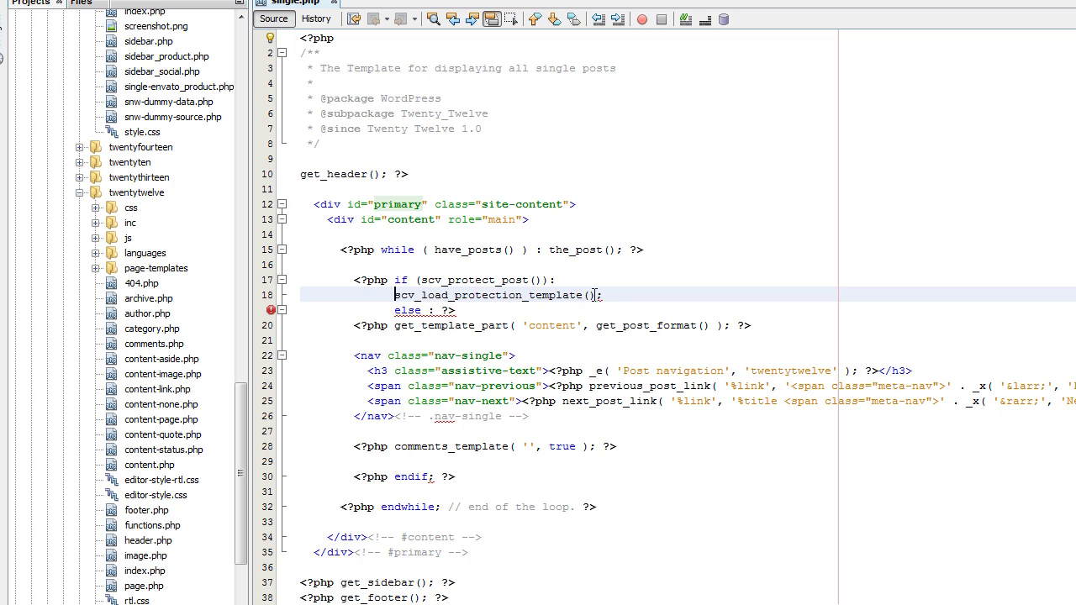
{"action": "left_click", "coordinate": [487, 311]}
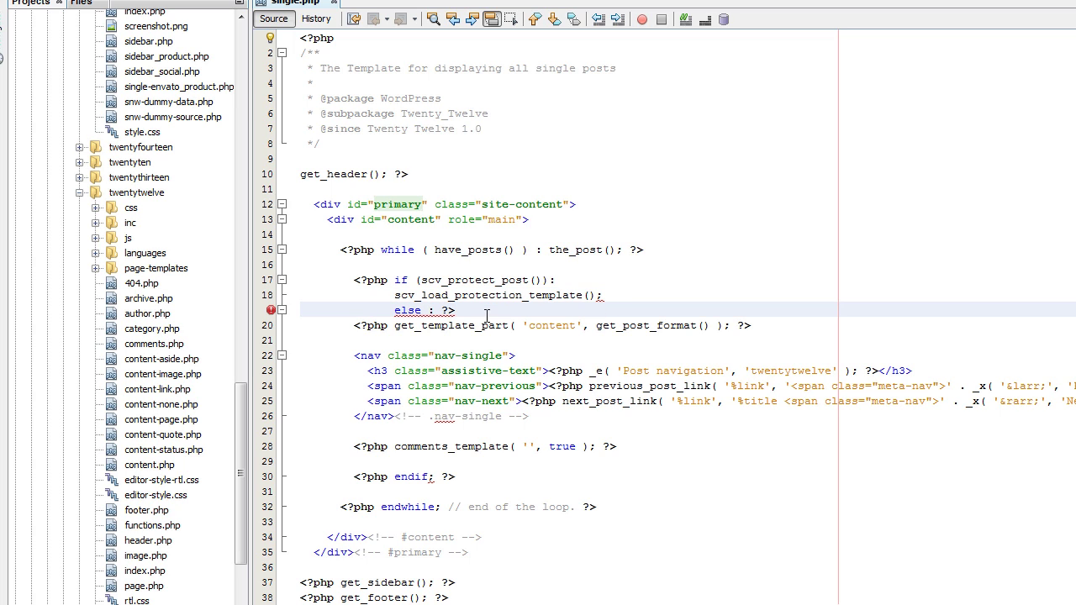
{"action": "left_click", "coordinate": [601, 296]}
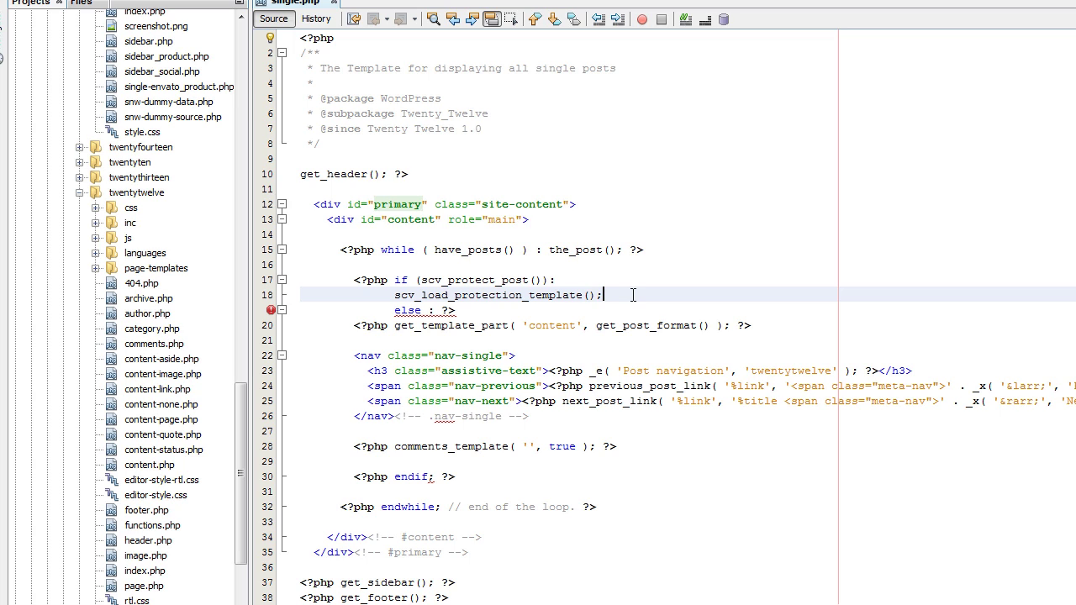
{"action": "key", "text": "Down"}
{"action": "key", "text": "Left"}
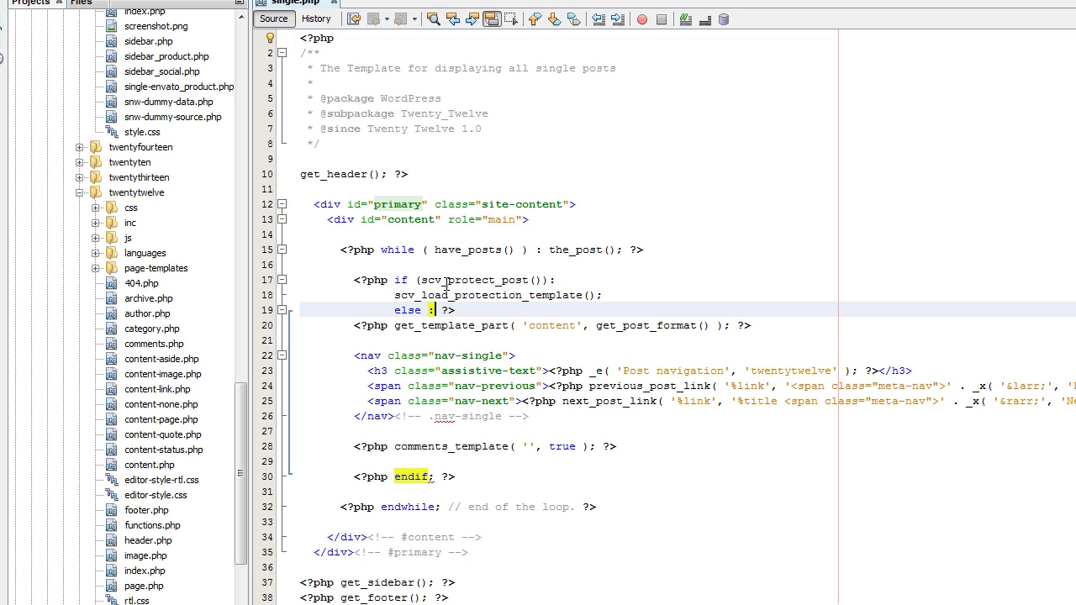
{"action": "left_click_drag", "start_coordinate": [420, 279], "coordinate": [528, 280]}
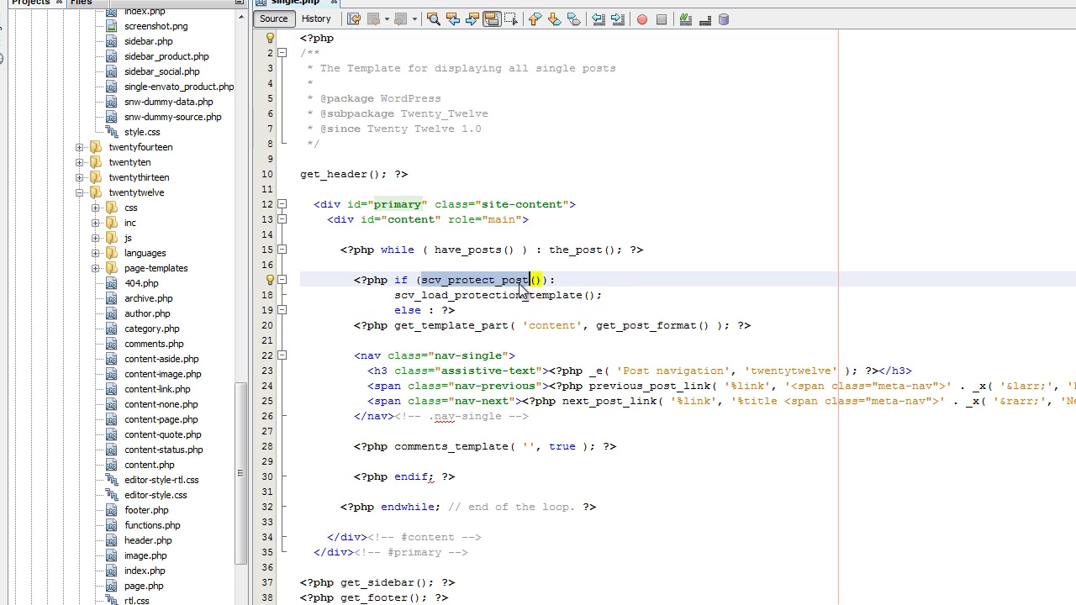
{"action": "left_click", "coordinate": [475, 295]}
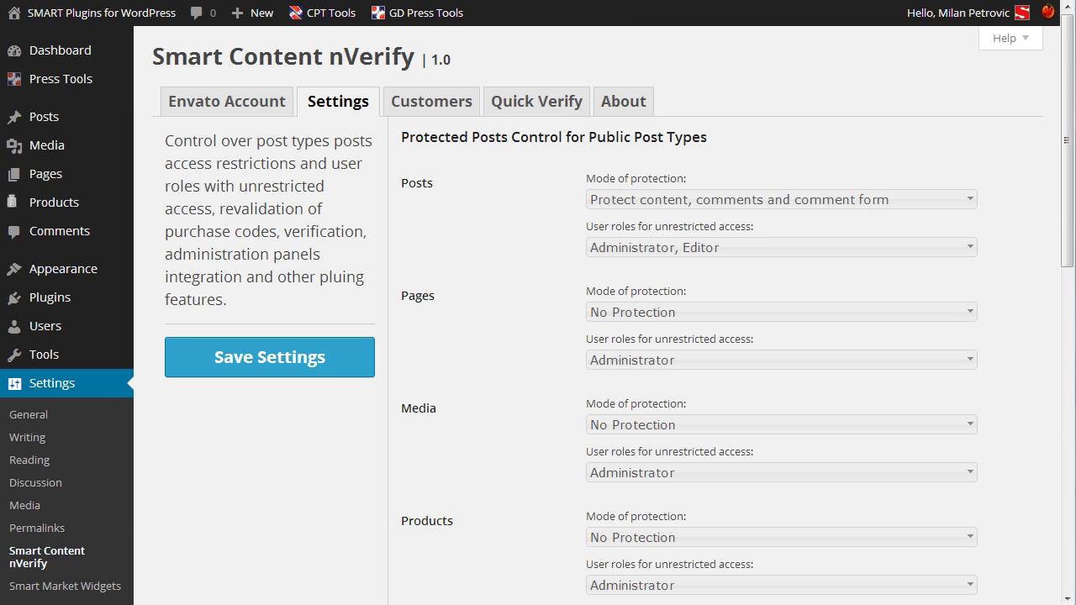
Change the Posts Mode of protection to Manual Protection and save the settings.
{"action": "left_click", "coordinate": [645, 203]}
{"action": "left_click", "coordinate": [649, 248]}
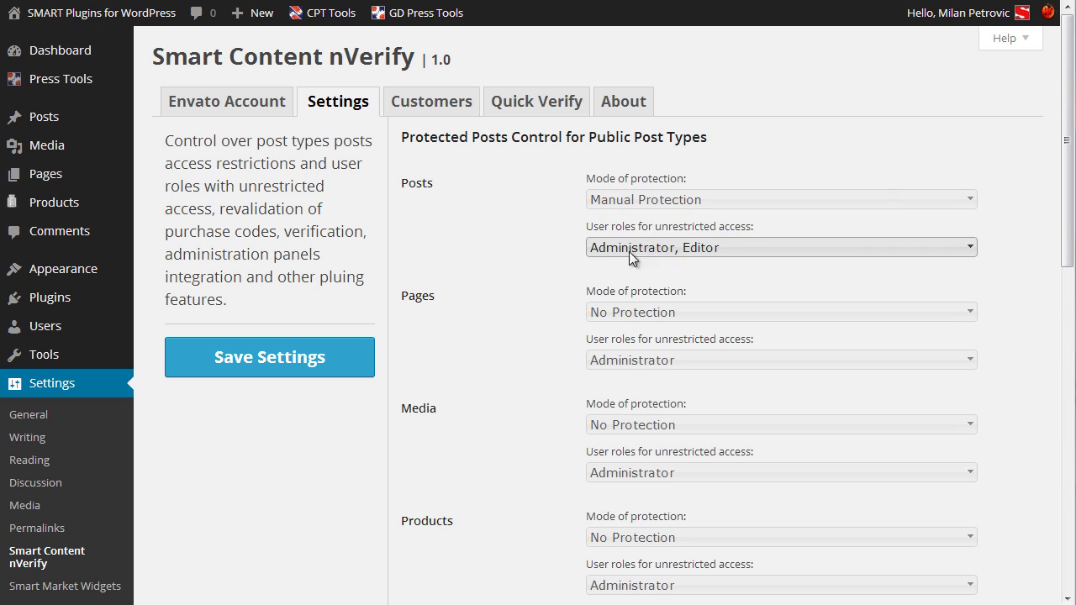
{"action": "left_click", "coordinate": [307, 361]}
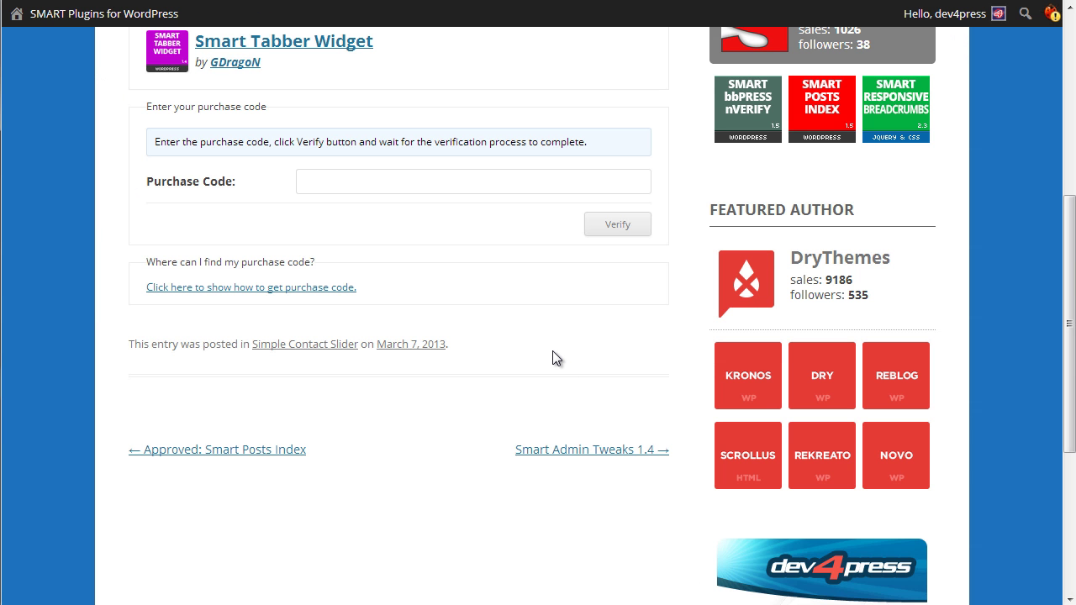
{"action": "scroll", "coordinate": [552, 351], "scroll_direction": "up", "scroll_amount": 5}
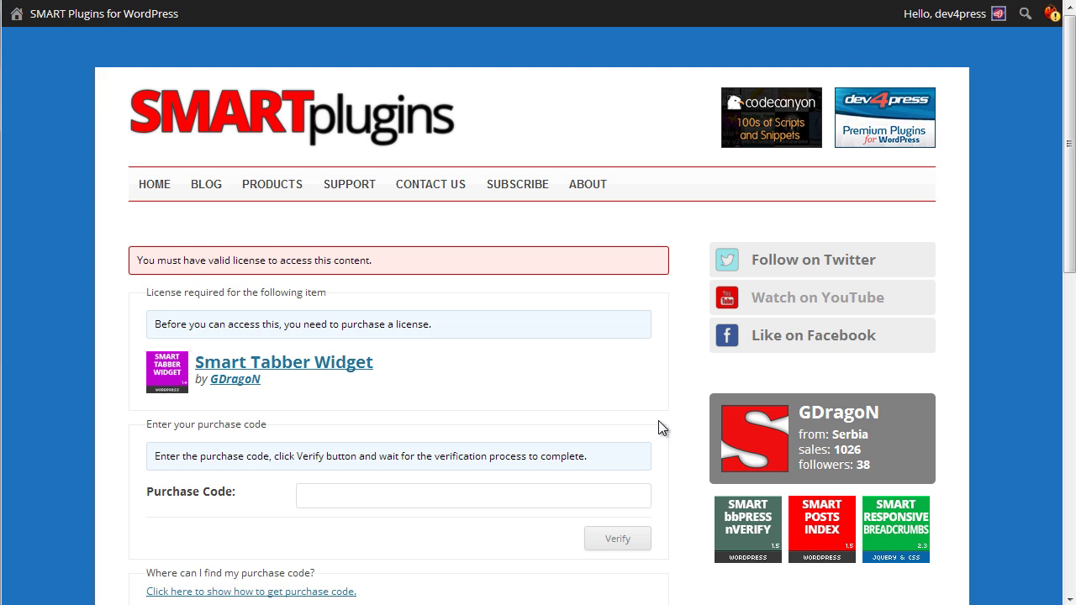
{"action": "scroll", "coordinate": [658, 421], "scroll_direction": "down", "scroll_amount": 1}
{"action": "scroll", "coordinate": [658, 427], "scroll_direction": "down", "scroll_amount": 1}
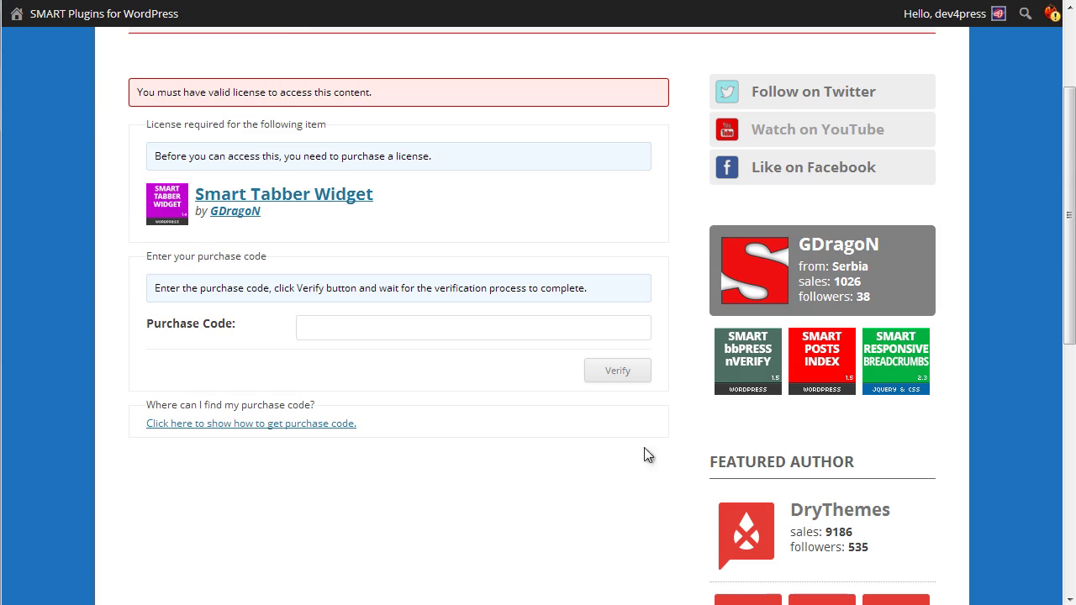
{"action": "scroll", "coordinate": [618, 487], "scroll_direction": "down", "scroll_amount": 1}
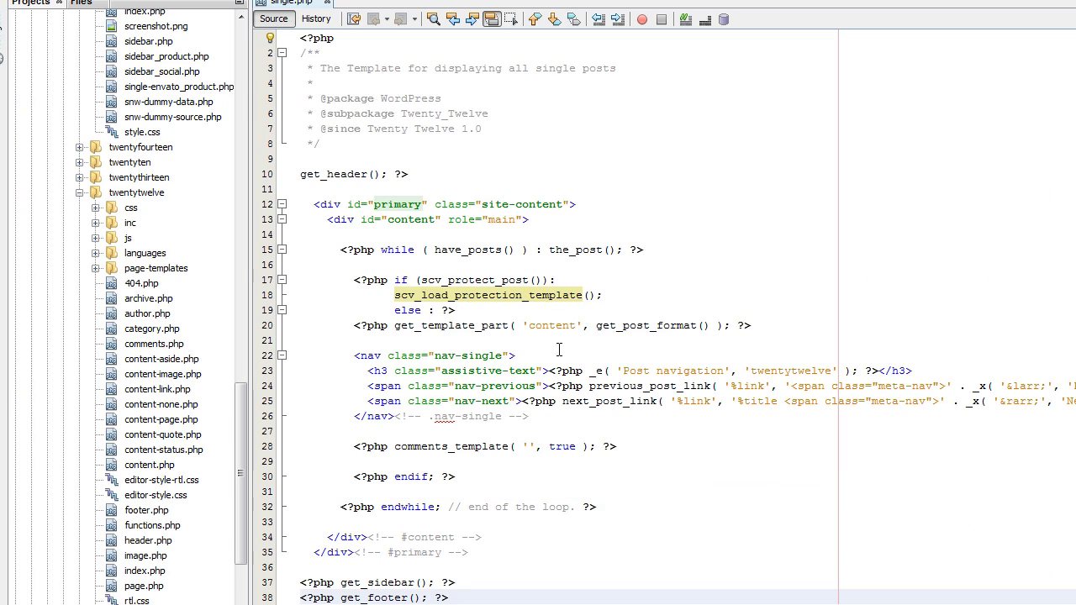
{"action": "left_click", "coordinate": [481, 341]}
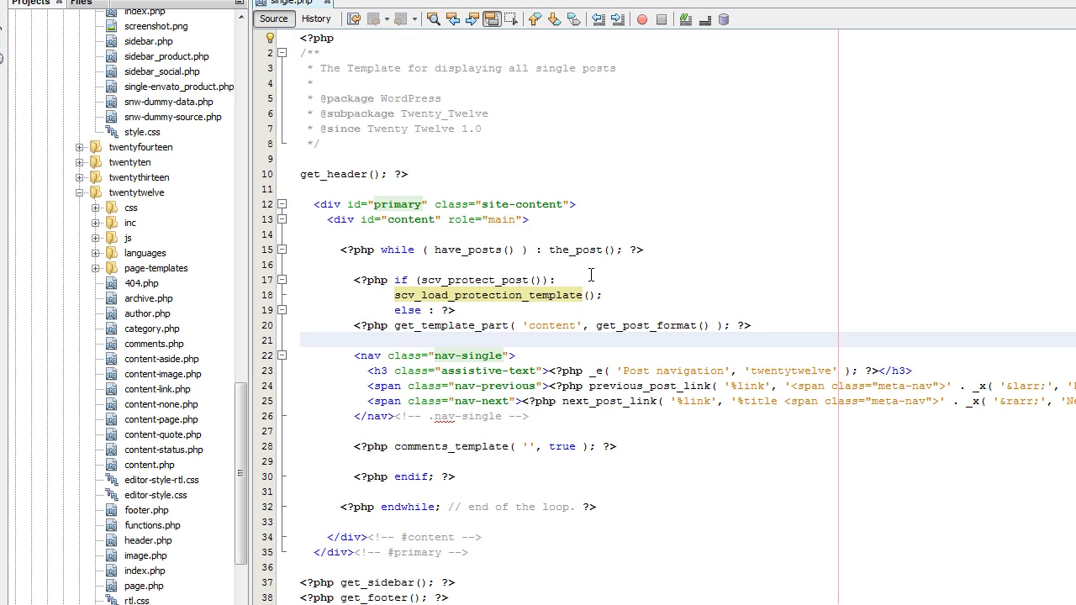
{"action": "left_click", "coordinate": [454, 280]}
{"action": "left_click", "coordinate": [563, 295]}
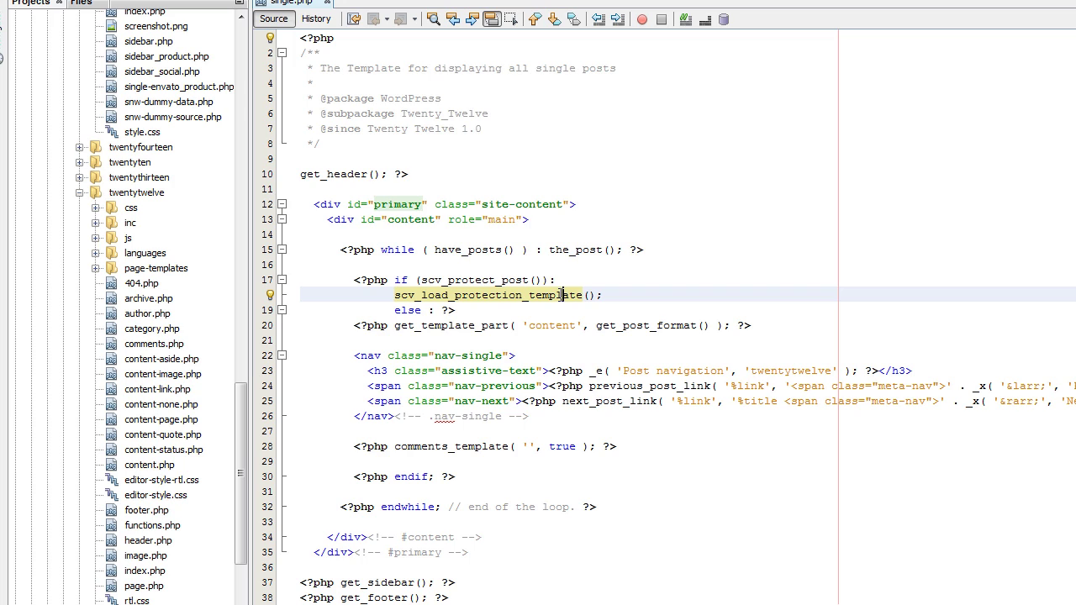
{"action": "left_click", "coordinate": [547, 315]}
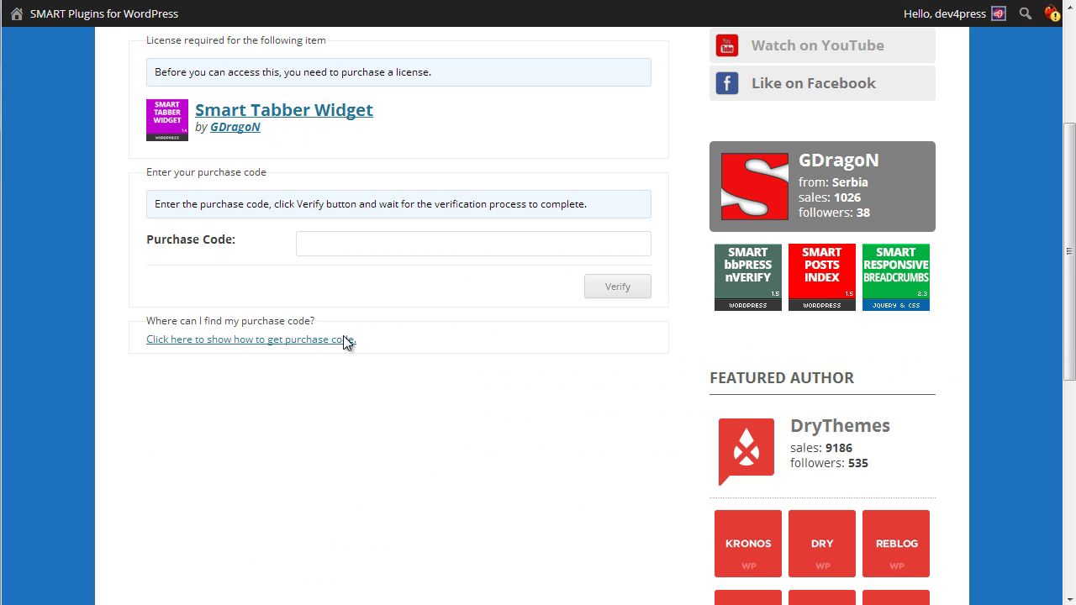
Expand the step-by-step Envato purchase-code instructions below the locked post's form.
{"action": "left_click", "coordinate": [304, 340]}
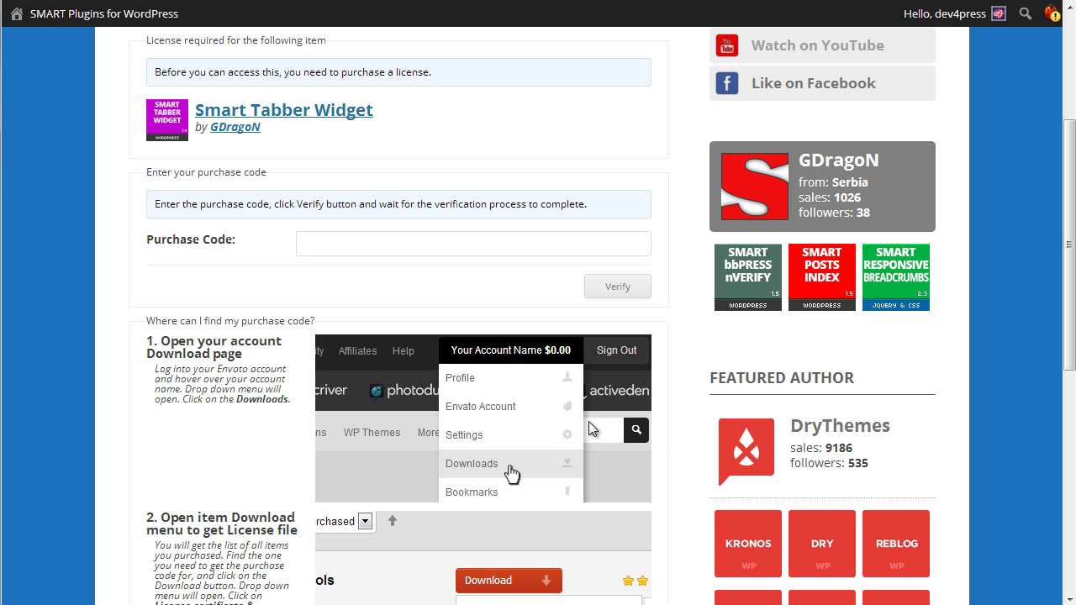